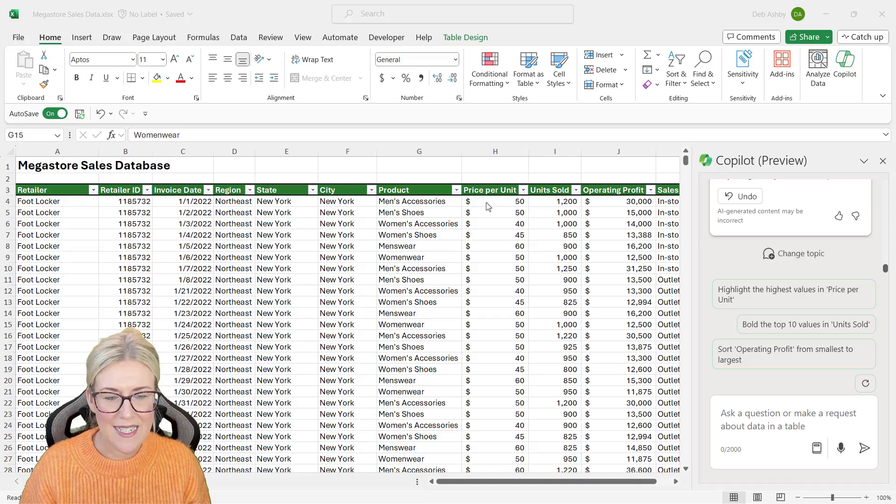
pyautogui.click(484, 148)
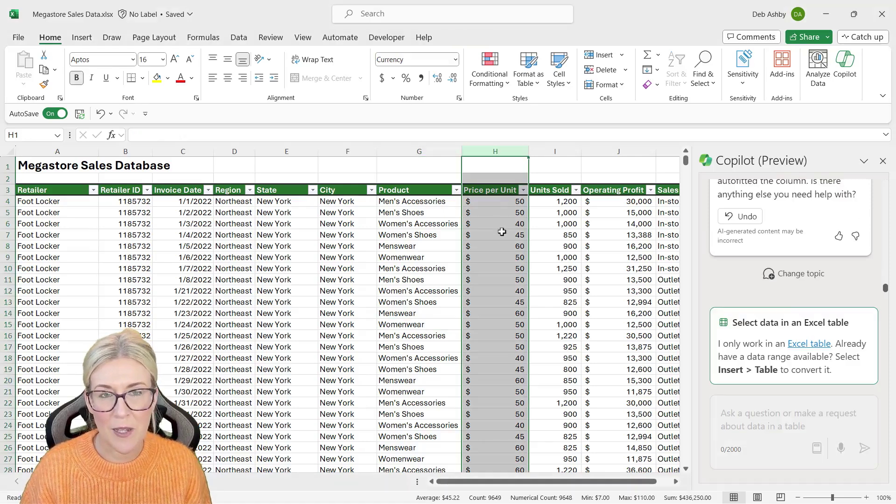
pyautogui.click(550, 151)
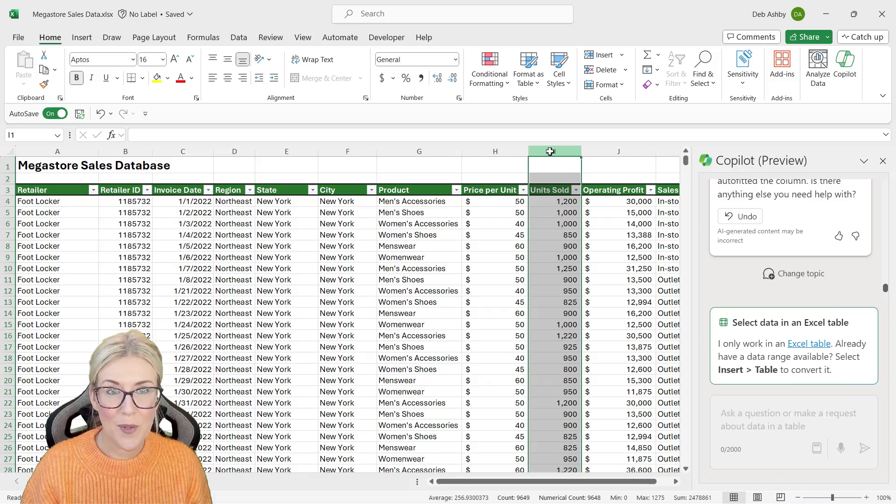
pyautogui.click(609, 153)
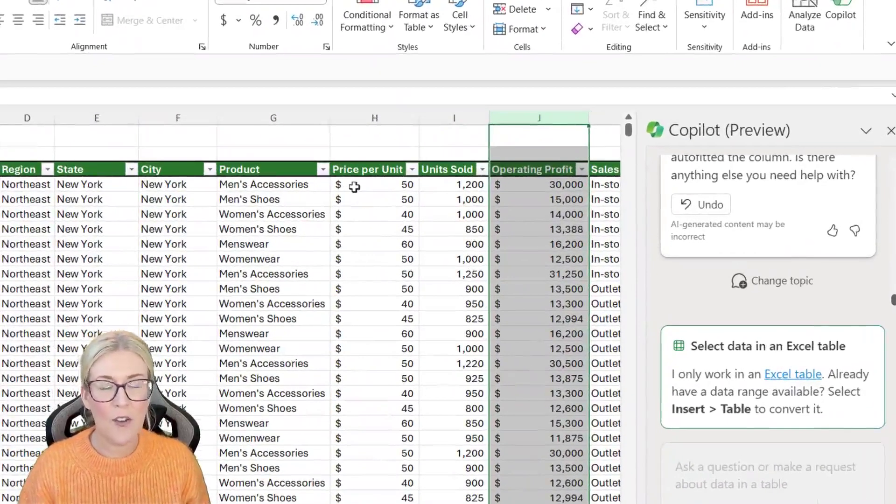
pyautogui.click(355, 187)
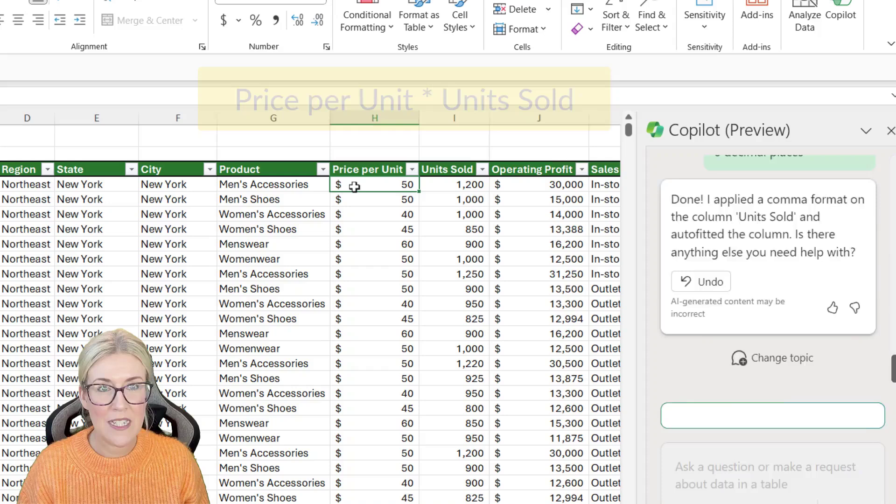
pyautogui.click(448, 188)
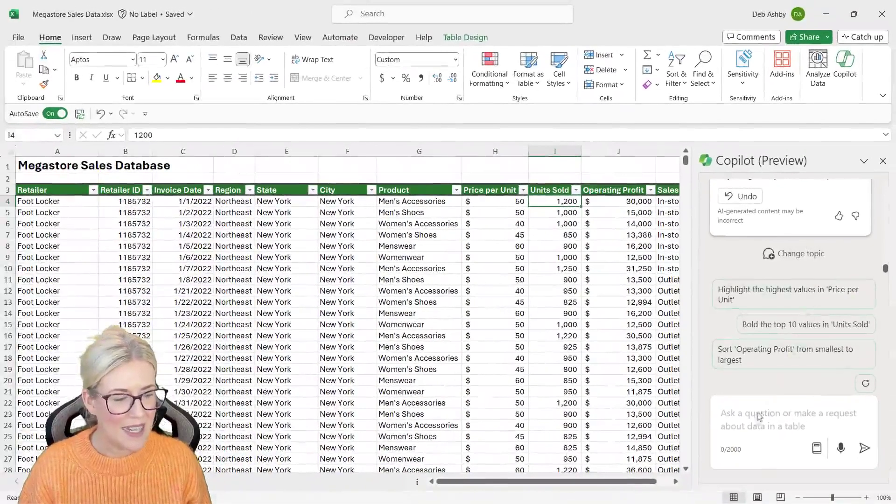
# Paste a request asking Copilot for a Total Sales column of Price per Unit times Units Sold, and send it
pyautogui.click(724, 416)
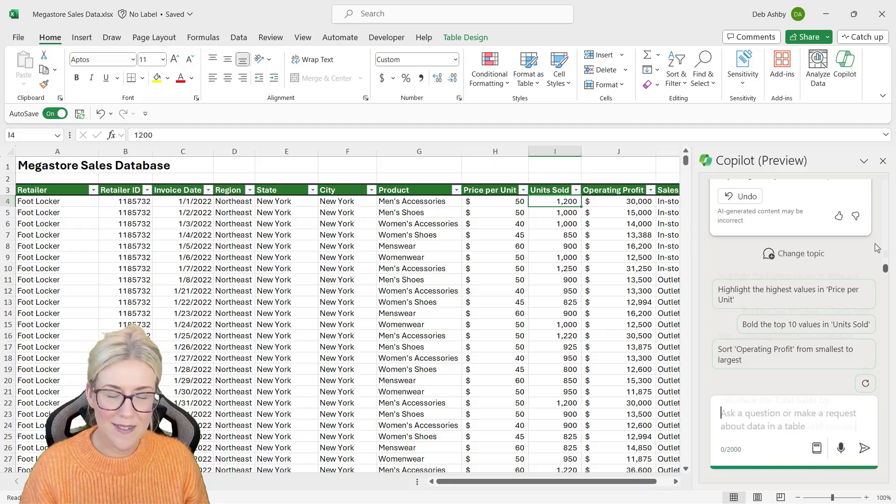
pyautogui.write('calculate the Total Sales by multiplying the Price per Unit column by the Units Sold column')
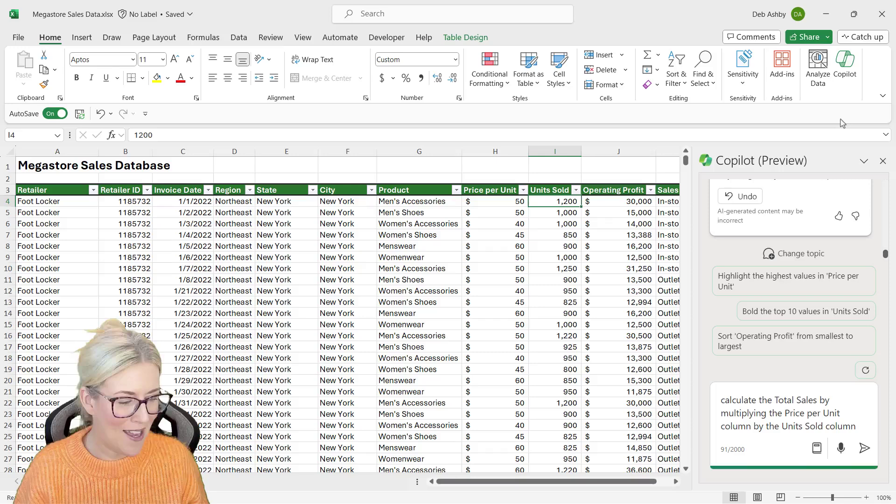
pyautogui.press('Return')
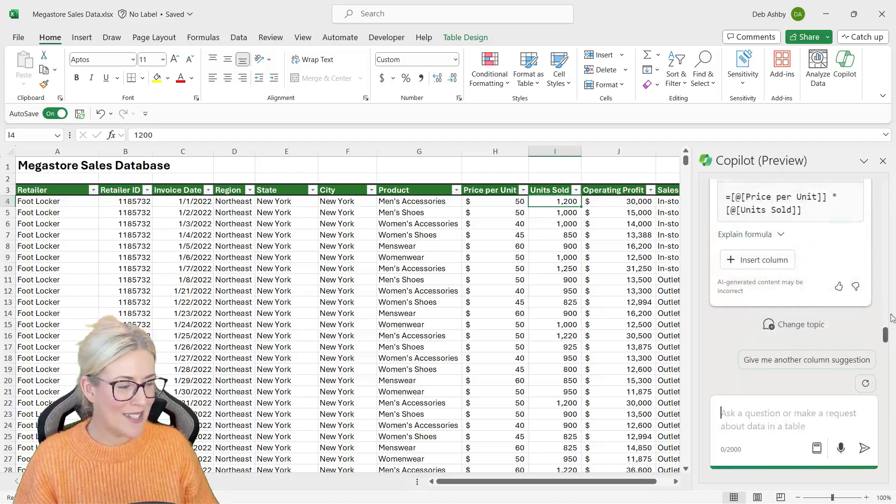
pyautogui.moveTo(885, 335); pyautogui.dragTo(885, 320)
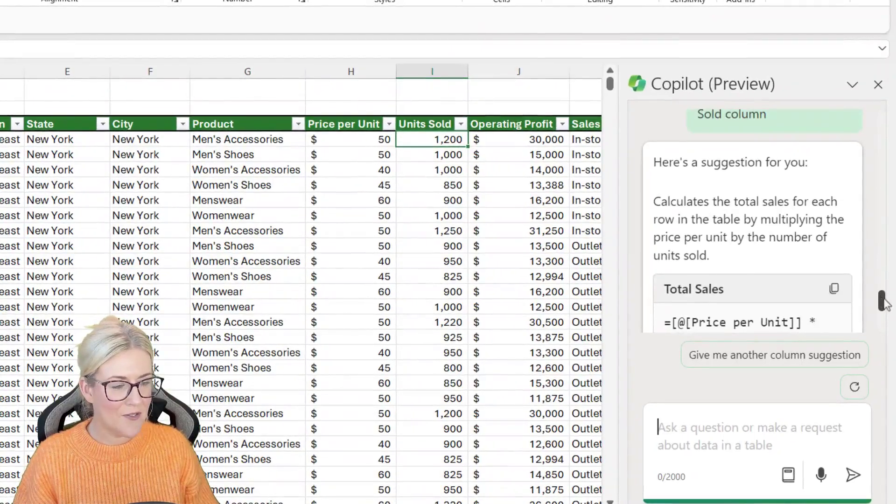
pyautogui.moveTo(883, 302); pyautogui.dragTo(882, 304)
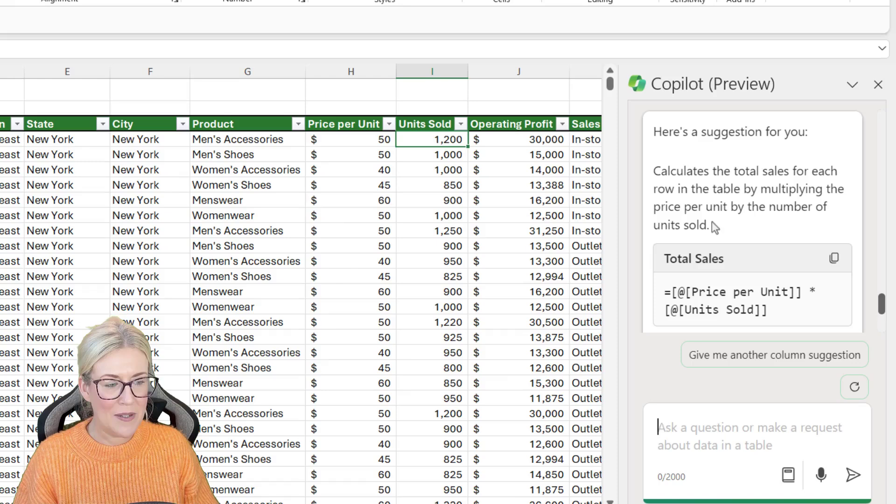
pyautogui.scroll(-3, 821, 226)
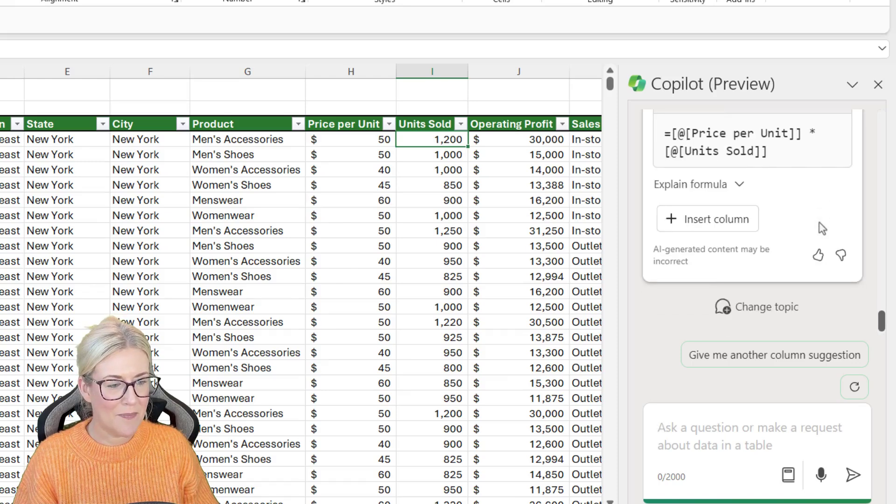
pyautogui.scroll(1, 881, 319)
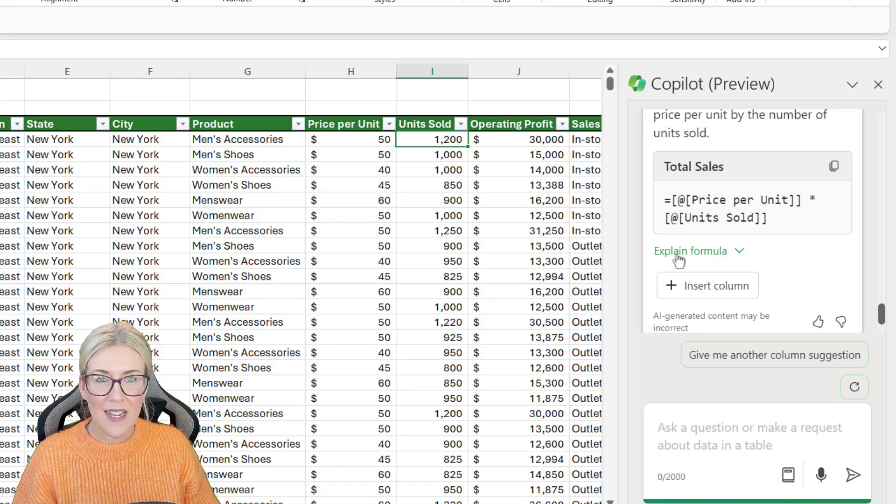
# Expand Copilot's Total Sales formula explanation and read through to its currency-formatting details
pyautogui.click(739, 254)
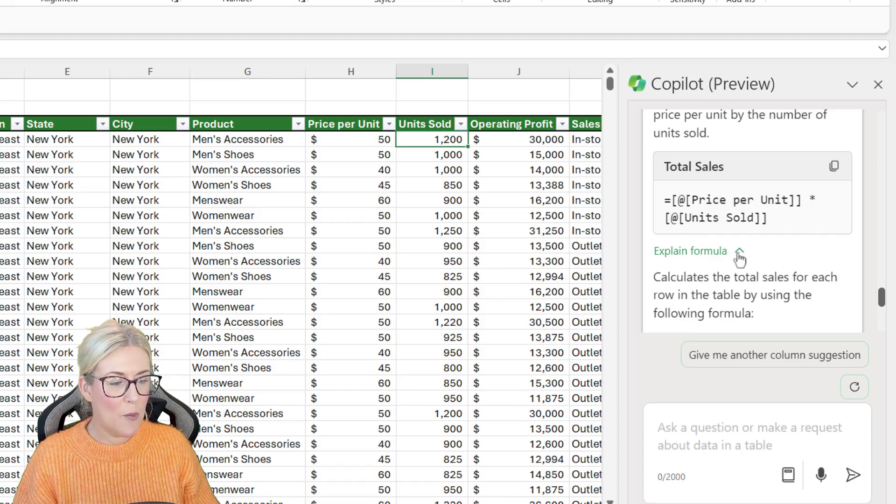
pyautogui.scroll(-3, 828, 270)
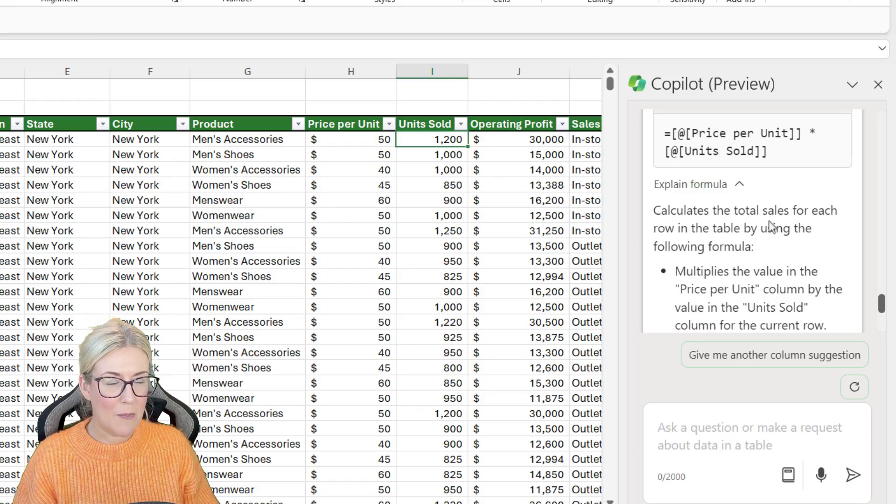
pyautogui.scroll(-3, 770, 227)
pyautogui.scroll(3, 768, 166)
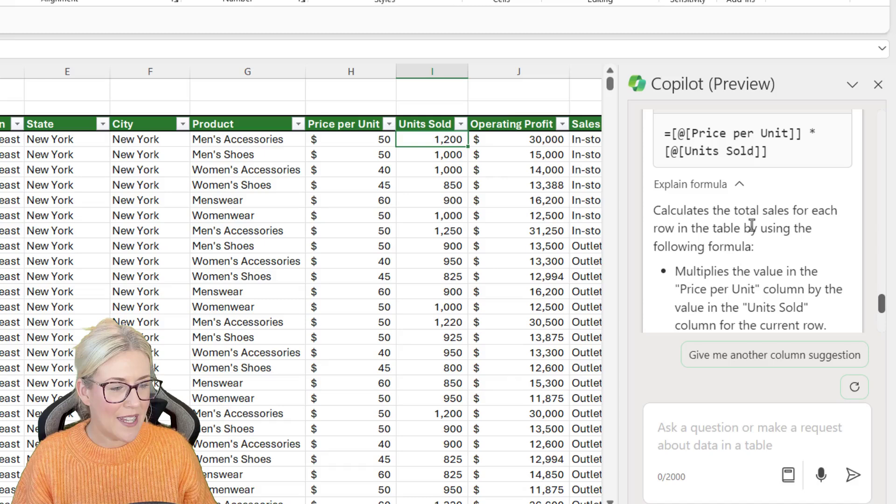
pyautogui.moveTo(880, 304); pyautogui.dragTo(882, 330)
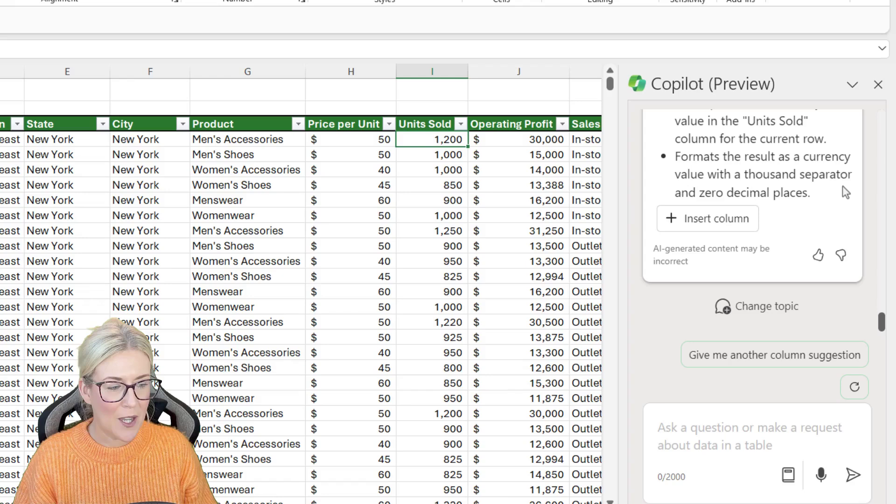
# Give Copilot's Total Sales suggestion a thumbs-up rating, bringing up the feedback form
pyautogui.click(818, 256)
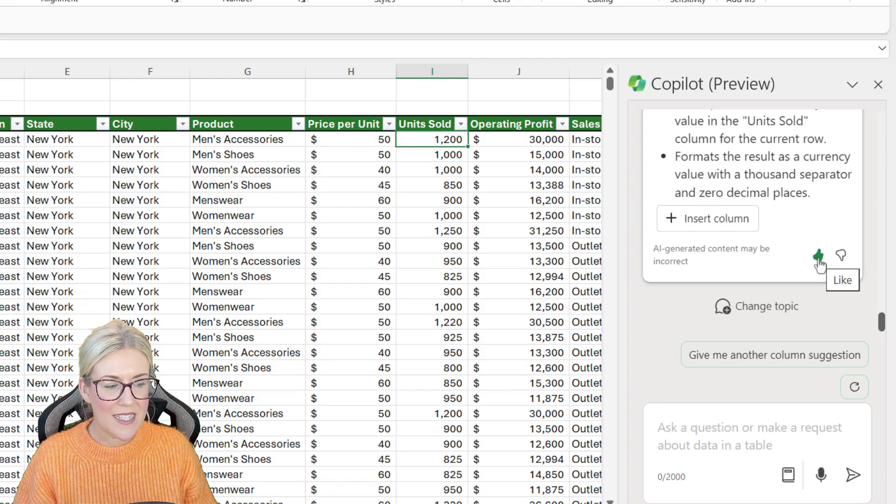
pyautogui.click(840, 257)
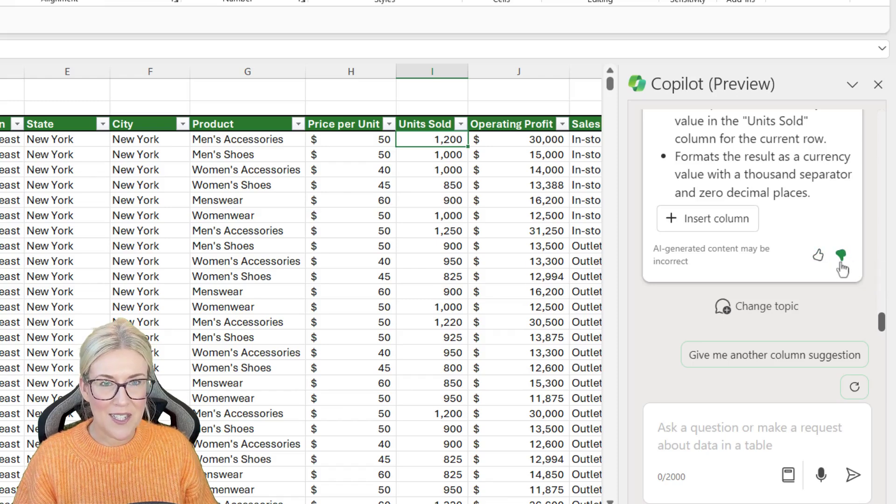
pyautogui.click(839, 264)
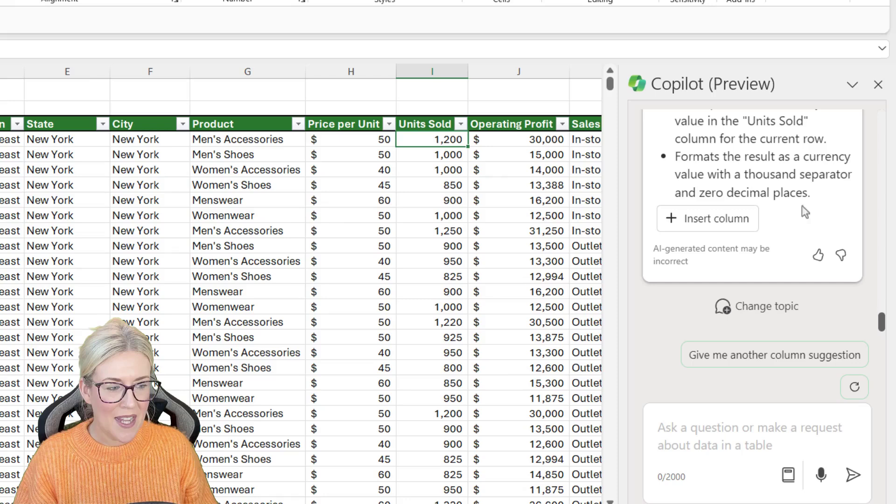
pyautogui.click(817, 255)
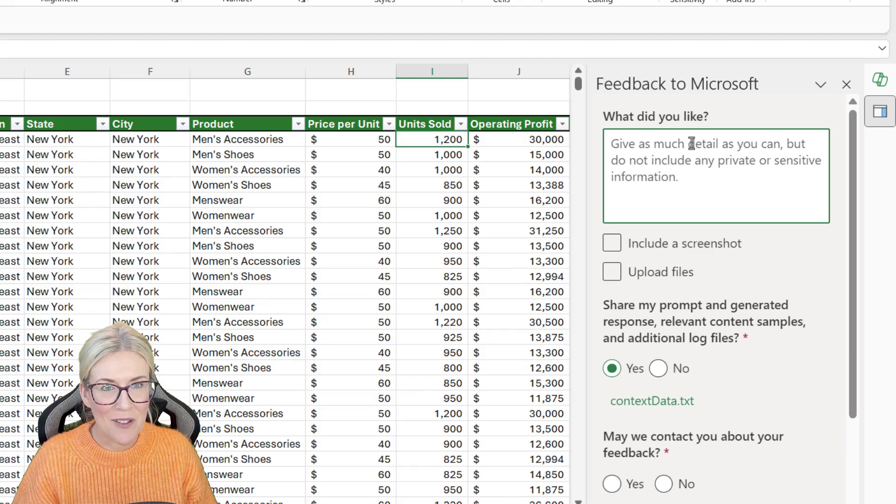
# In the feedback form, agree to be contacted and submit the feedback to Microsoft
pyautogui.click(685, 273)
pyautogui.click(757, 272)
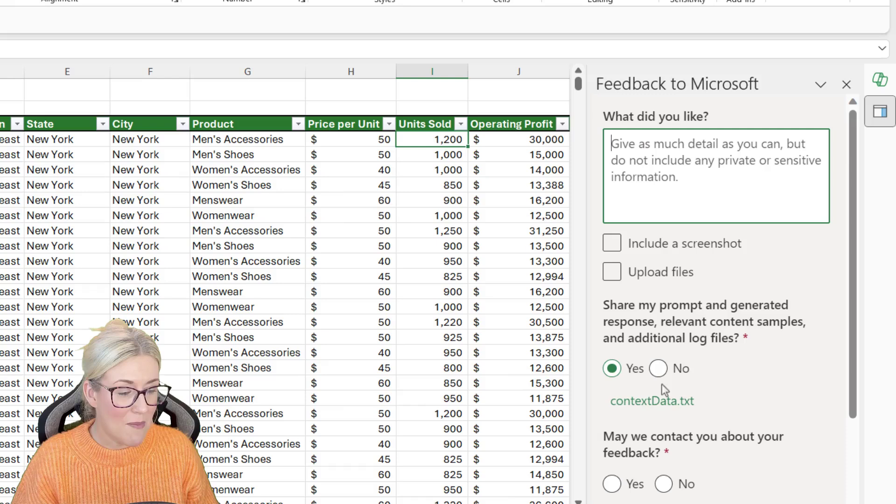
pyautogui.scroll(-3, 765, 341)
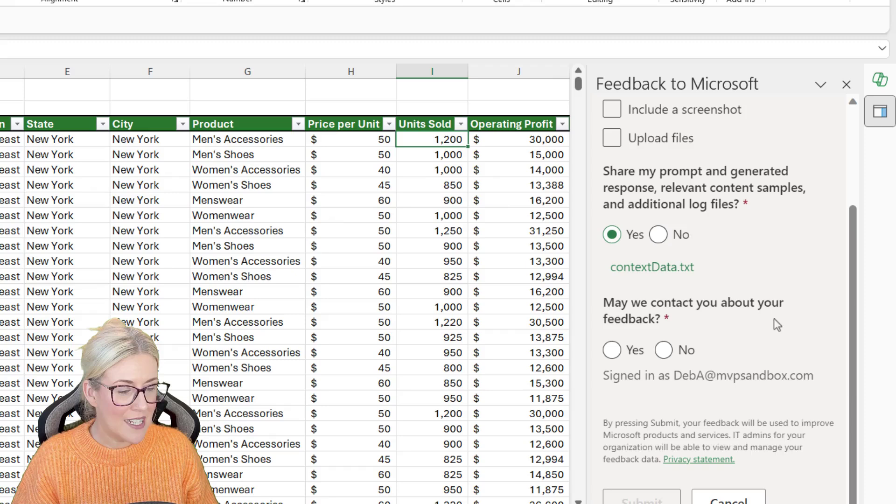
pyautogui.click(612, 350)
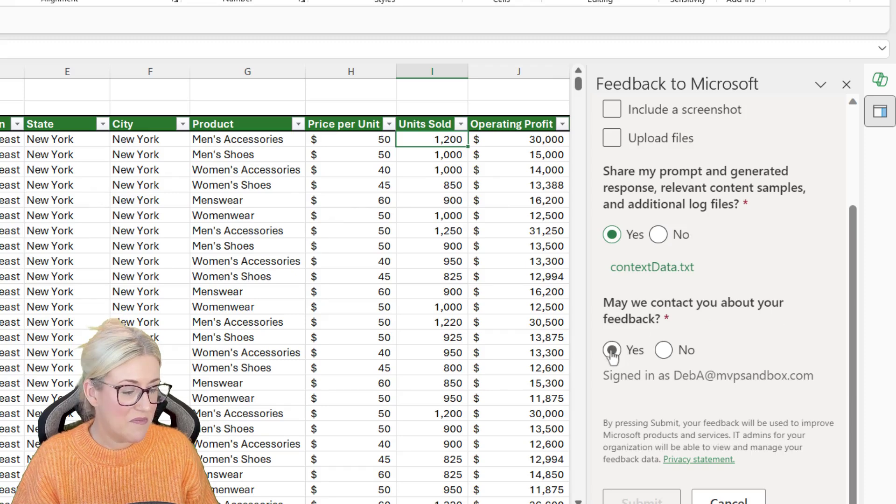
pyautogui.click(642, 498)
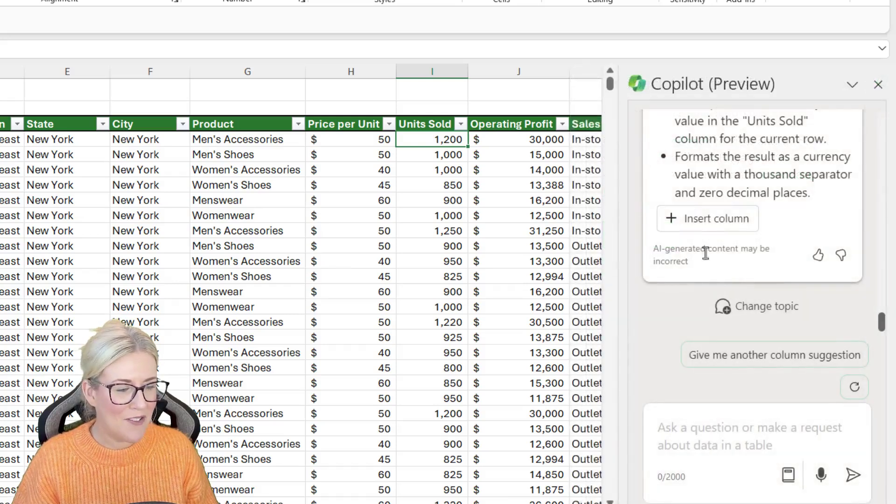
# Insert the Total Sales column as column L and check its formula in several cells
pyautogui.click(705, 219)
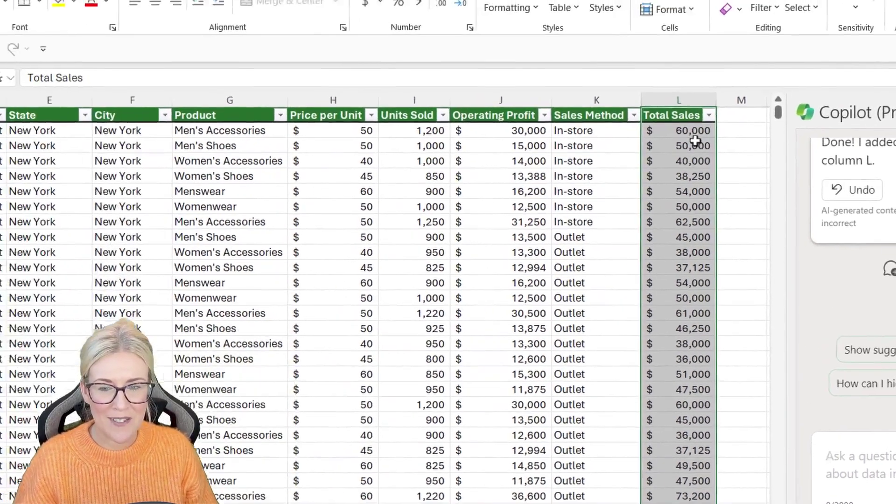
pyautogui.press('Down')
pyautogui.click(725, 156)
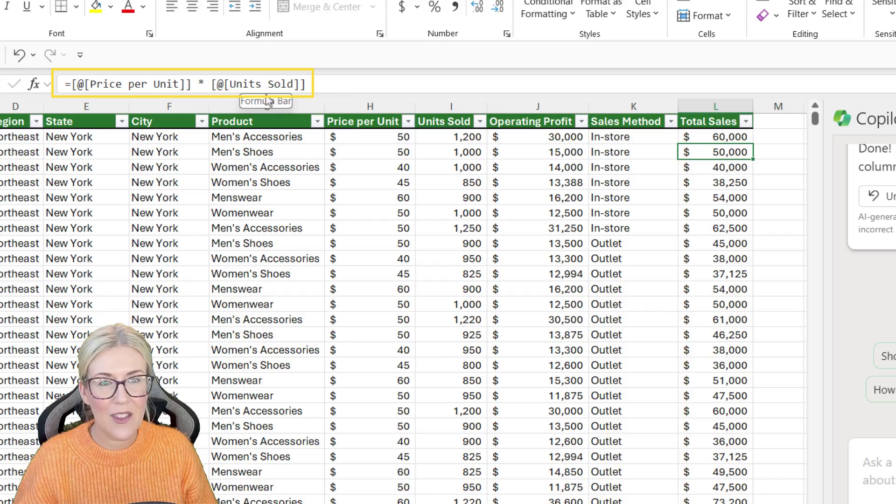
pyautogui.click(714, 192)
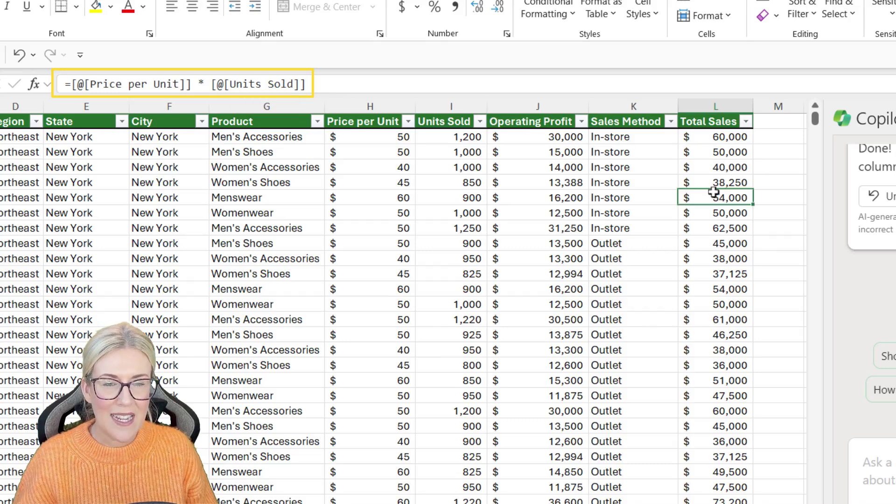
# Move the Total Sales column into column J, between Units Sold and Operating Profit
pyautogui.click(700, 104)
pyautogui.scroll(1, 667, 181)
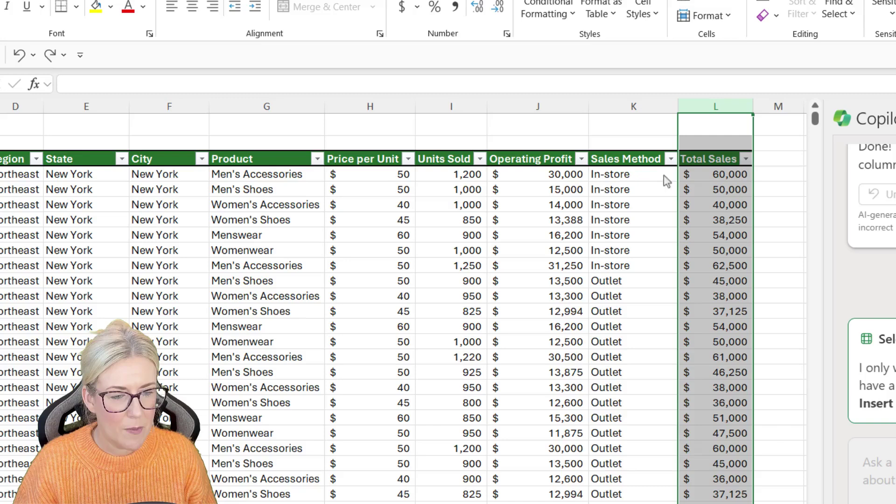
pyautogui.moveTo(678, 181); pyautogui.dragTo(497, 174)
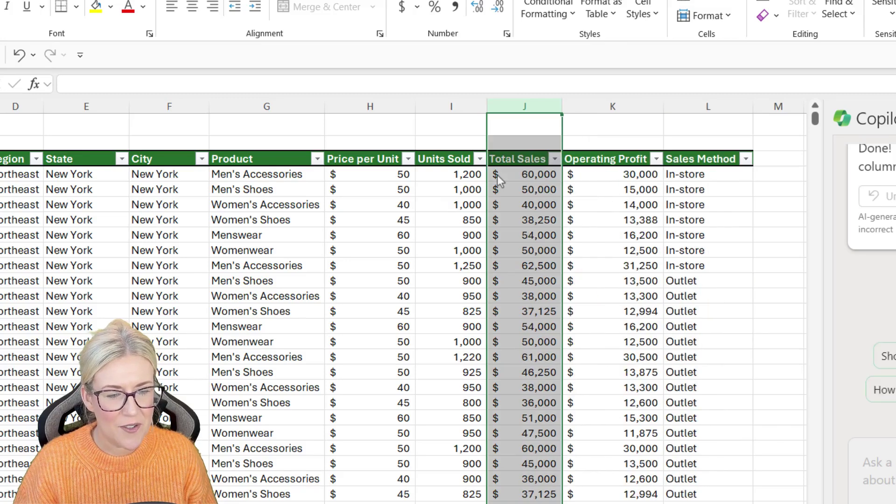
pyautogui.click(721, 231)
pyautogui.click(525, 176)
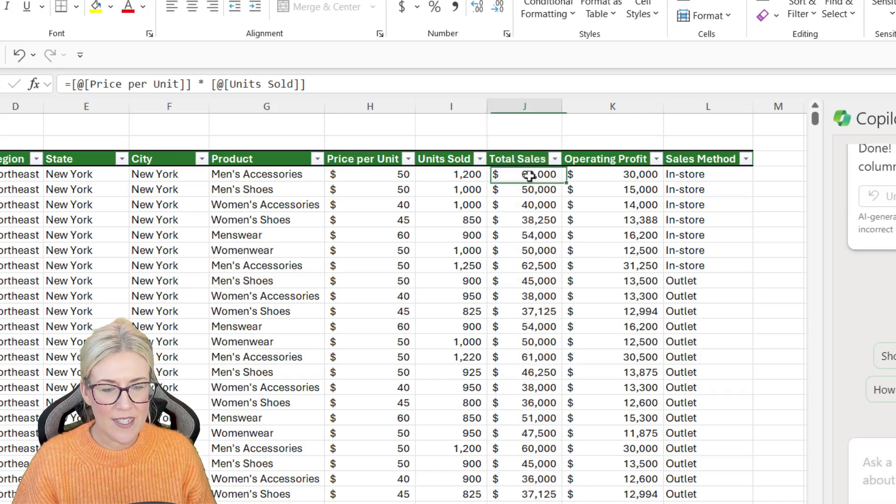
# Check row 4's Price per Unit and Units Sold, the Operating Profit values, and the $60,000 Total Sales formula
pyautogui.click(373, 175)
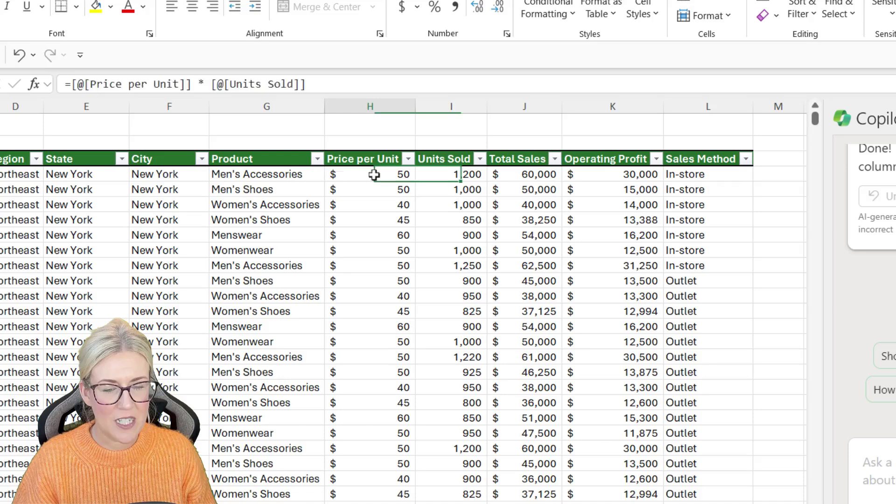
pyautogui.click(446, 179)
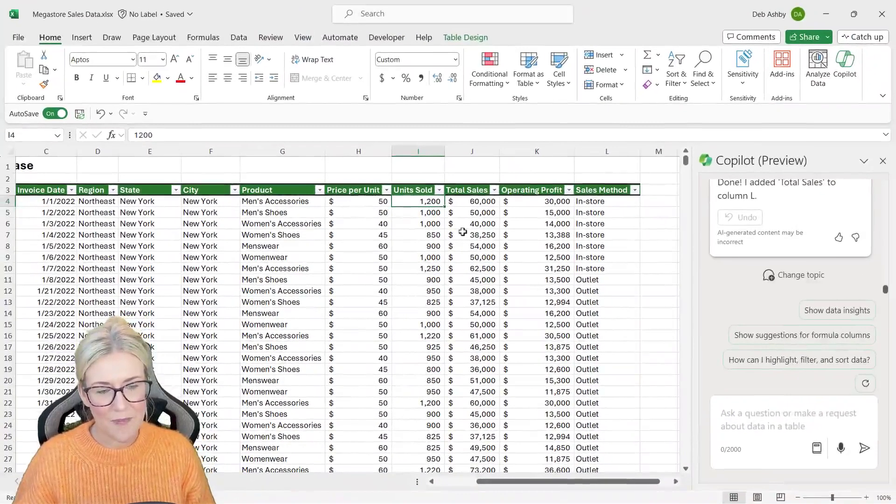
pyautogui.click(539, 205)
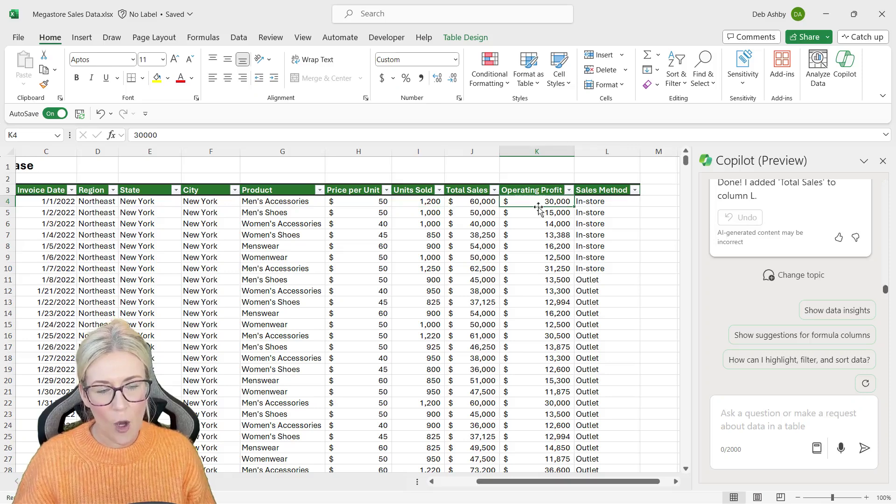
pyautogui.click(537, 213)
pyautogui.click(534, 223)
pyautogui.click(532, 235)
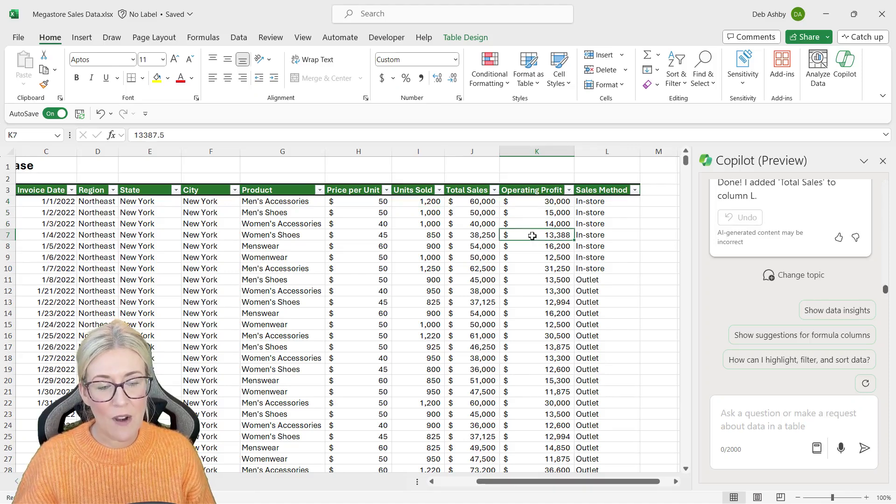
pyautogui.click(533, 246)
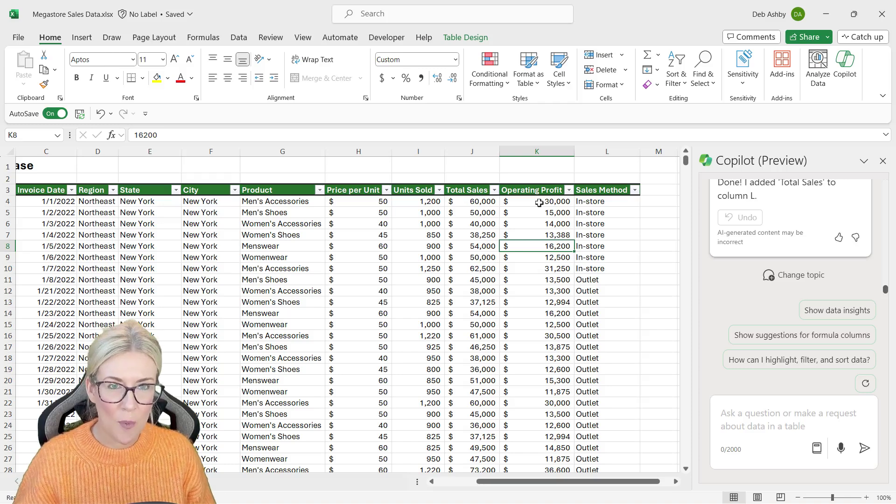
pyautogui.click(469, 202)
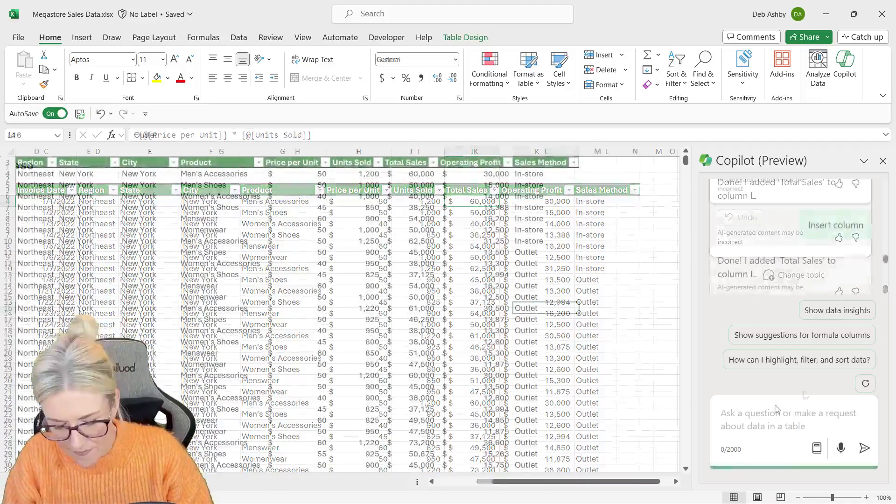
# Ask Copilot for an Operating Margin column, Operating Profit over Total Sales, as 0-decimal percentages
pyautogui.write('add a c')
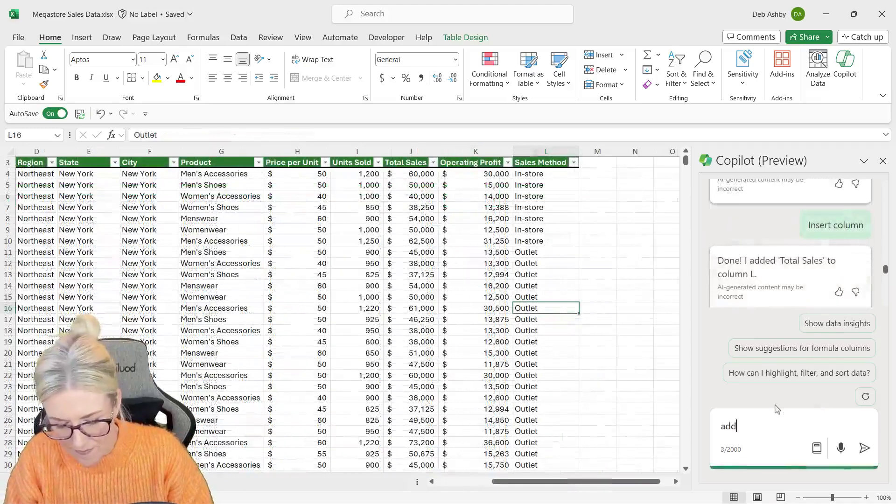
pyautogui.write('o')
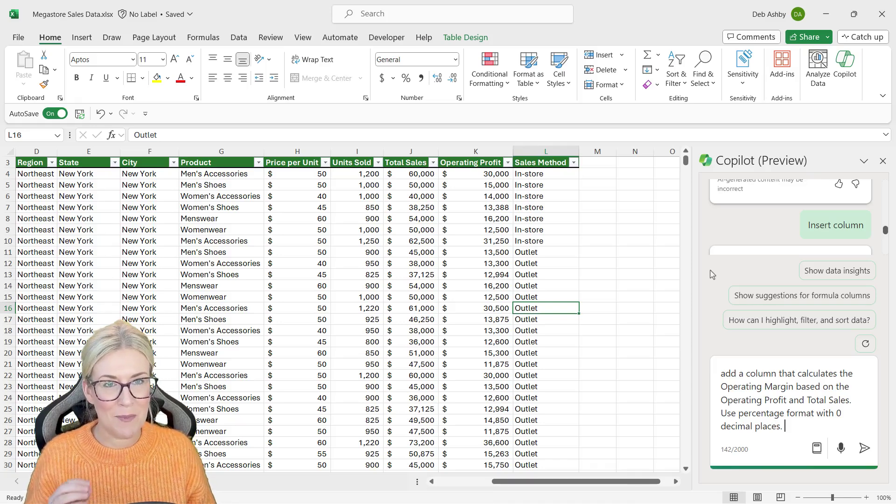
pyautogui.press('Return')
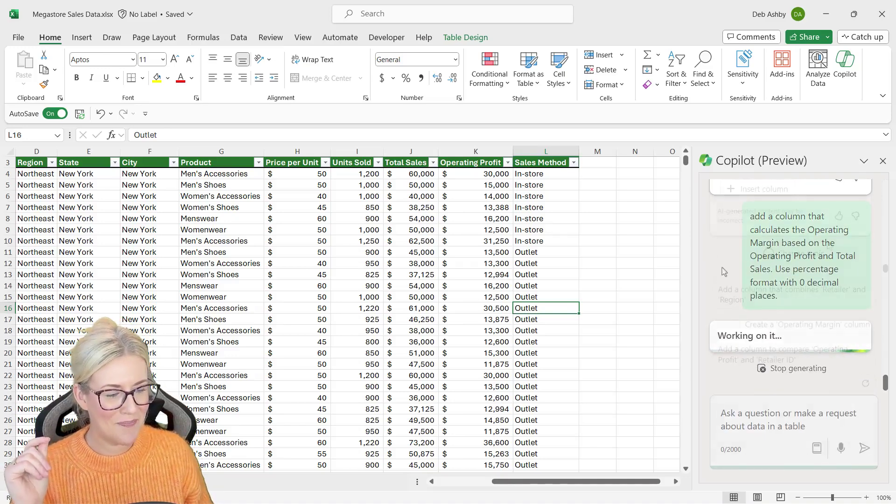
# Expand and read Copilot's explanation of the =[@[Operating Profit]] / [@[Total Sales]] formula
pyautogui.scroll(5, 829, 246)
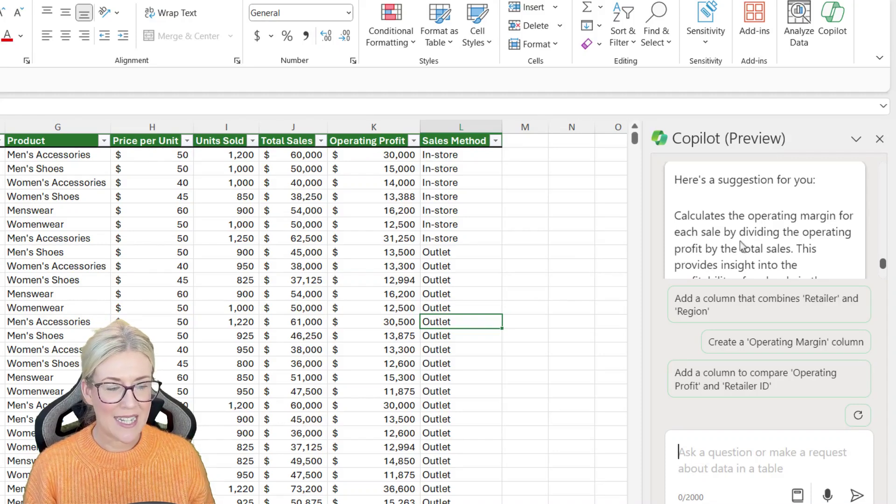
pyautogui.scroll(-5, 766, 238)
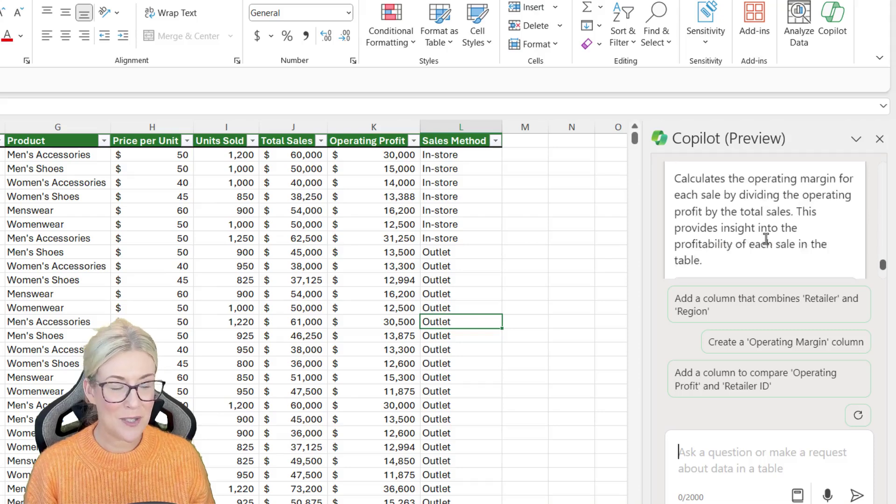
pyautogui.scroll(5, 765, 239)
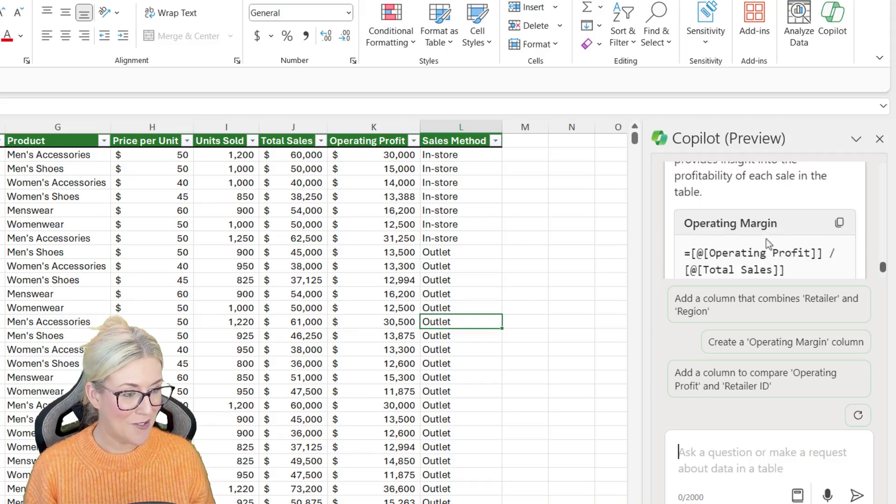
pyautogui.scroll(-1, 806, 233)
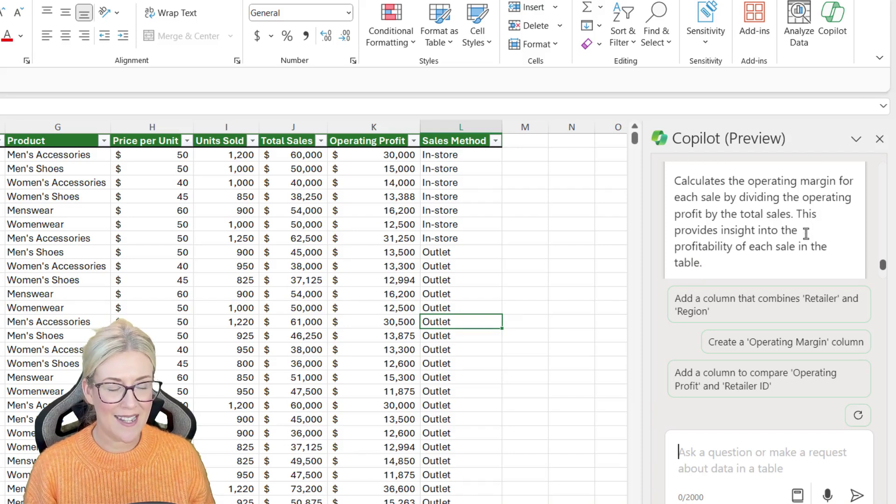
pyautogui.scroll(-4, 806, 233)
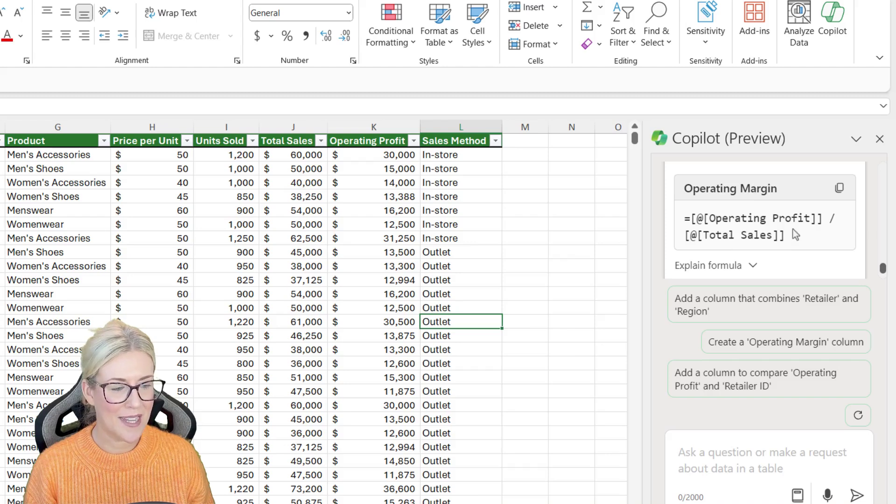
pyautogui.scroll(-1, 795, 233)
pyautogui.click(752, 250)
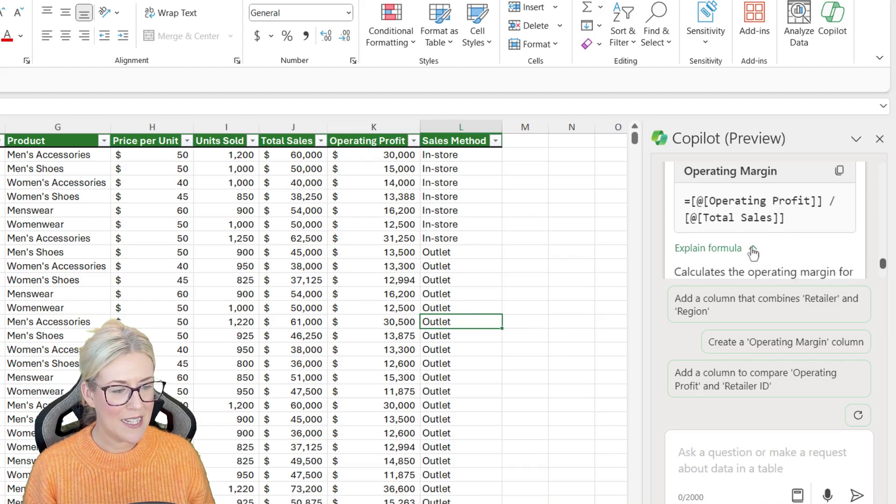
pyautogui.scroll(-3, 765, 244)
pyautogui.scroll(2, 767, 246)
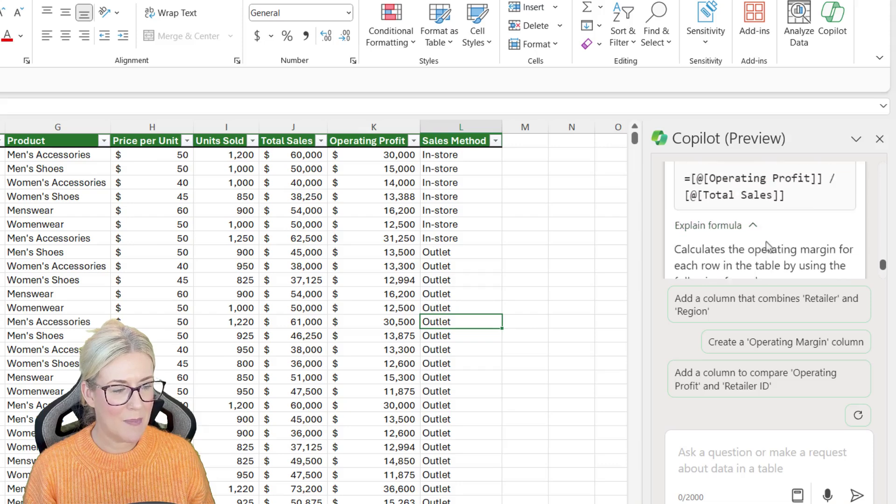
pyautogui.scroll(5, 766, 242)
pyautogui.scroll(-5, 765, 242)
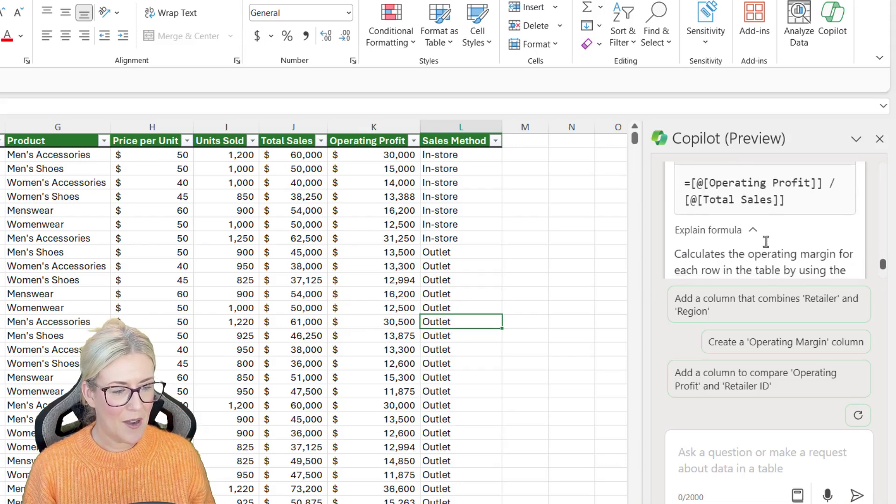
pyautogui.scroll(-1, 766, 241)
pyautogui.scroll(-6, 802, 229)
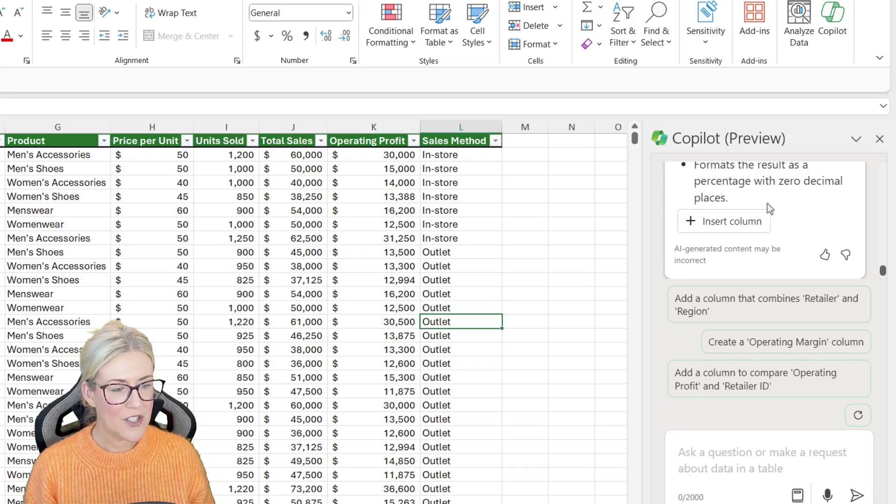
# Insert the Operating Margin column and drag it beside Operating Profit, ahead of Sales Method
pyautogui.click(741, 222)
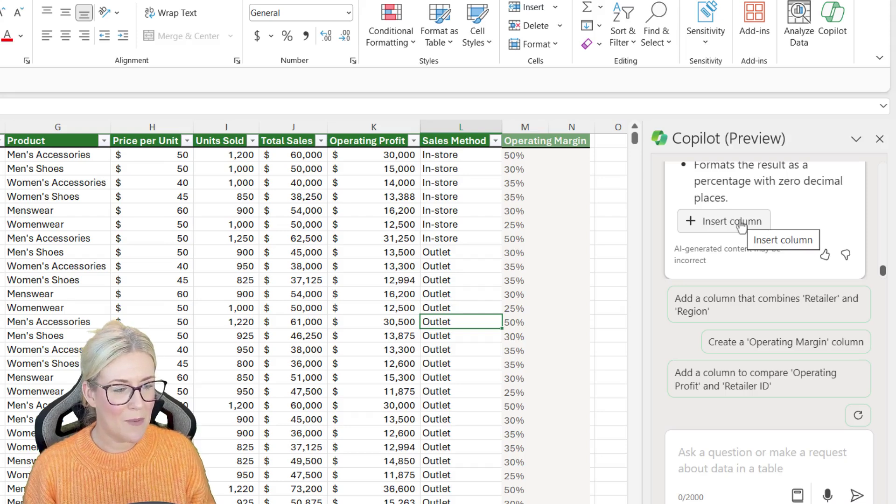
pyautogui.click(741, 222)
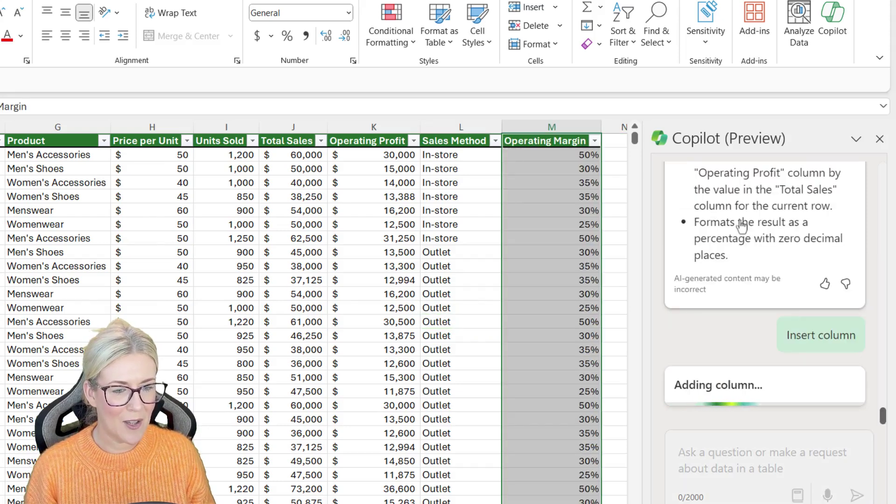
pyautogui.moveTo(502, 149); pyautogui.dragTo(423, 154)
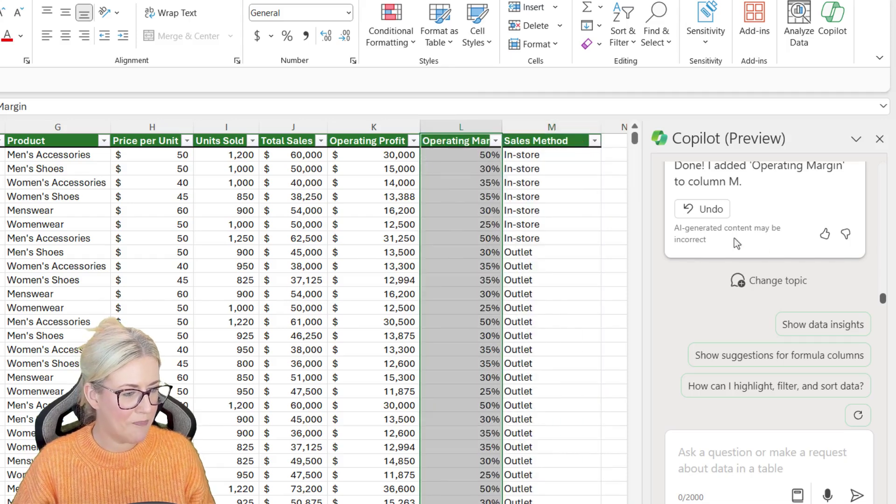
pyautogui.click(550, 238)
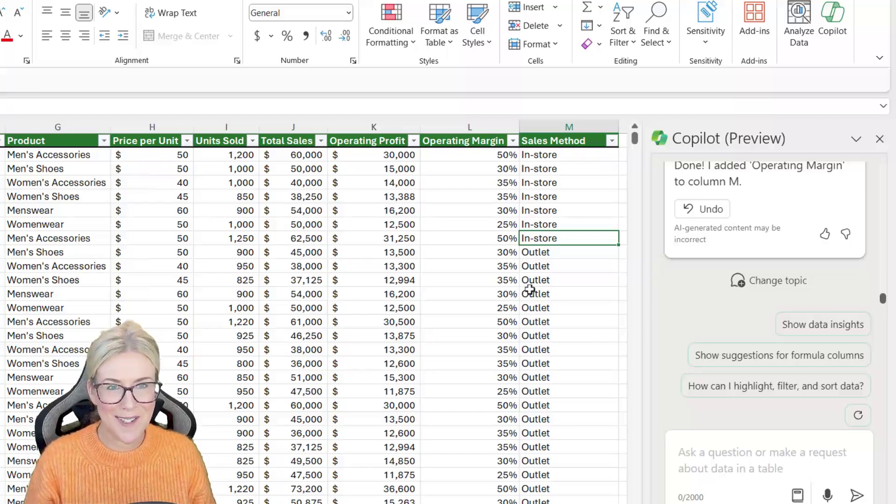
# Check Operating Profit values such as 31,250 and jump to the table's last row
pyautogui.click(368, 243)
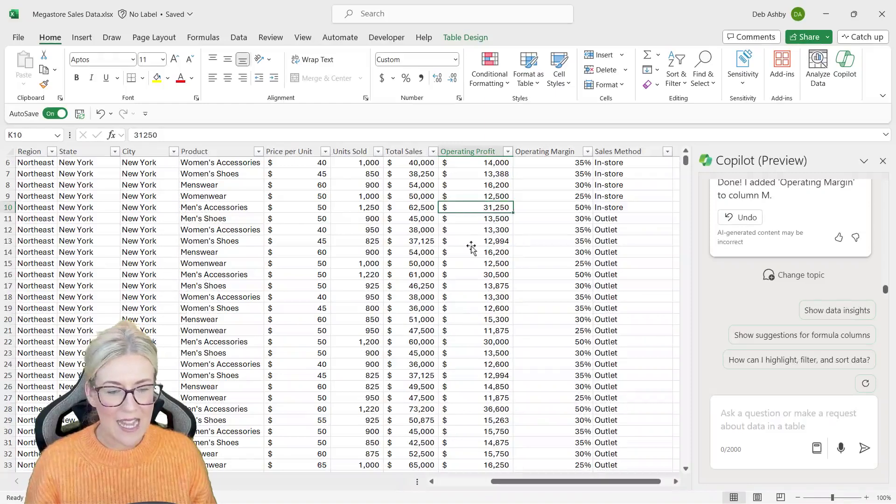
pyautogui.click(471, 245)
pyautogui.hotkey('ctrl', 'Down')
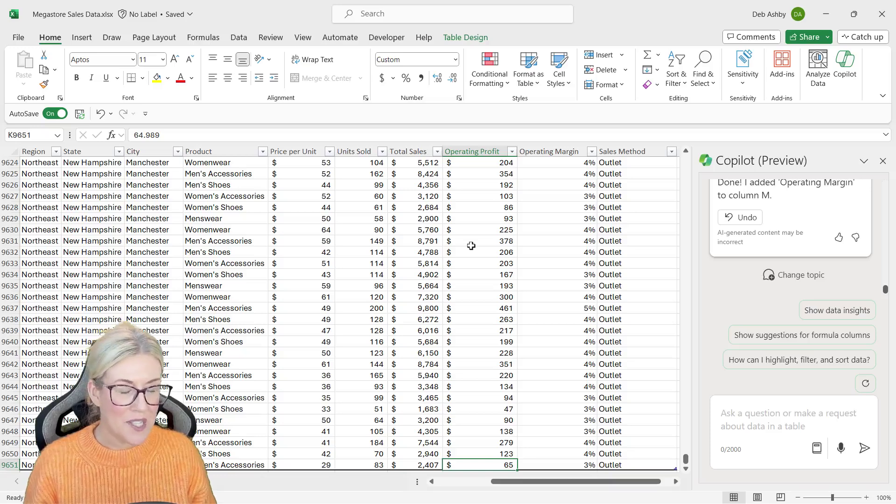
pyautogui.scroll(-5, 472, 245)
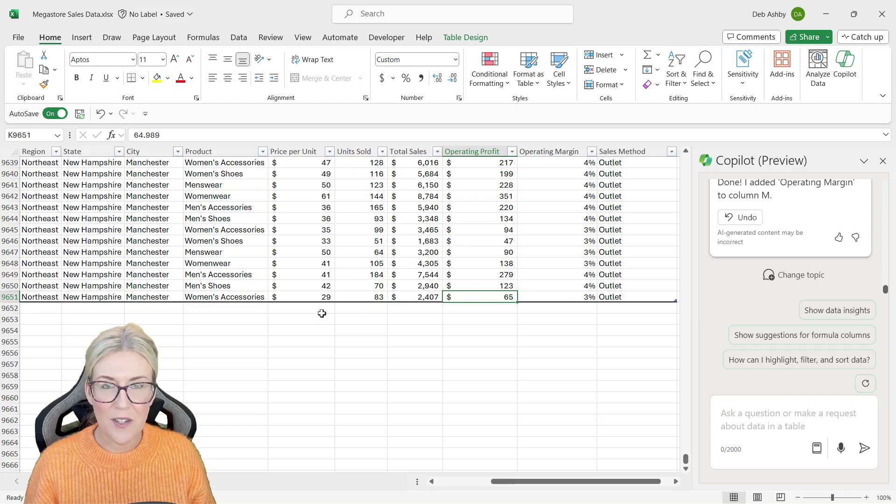
# Ask Copilot to 'turn on the total row for this table'
pyautogui.click(726, 417)
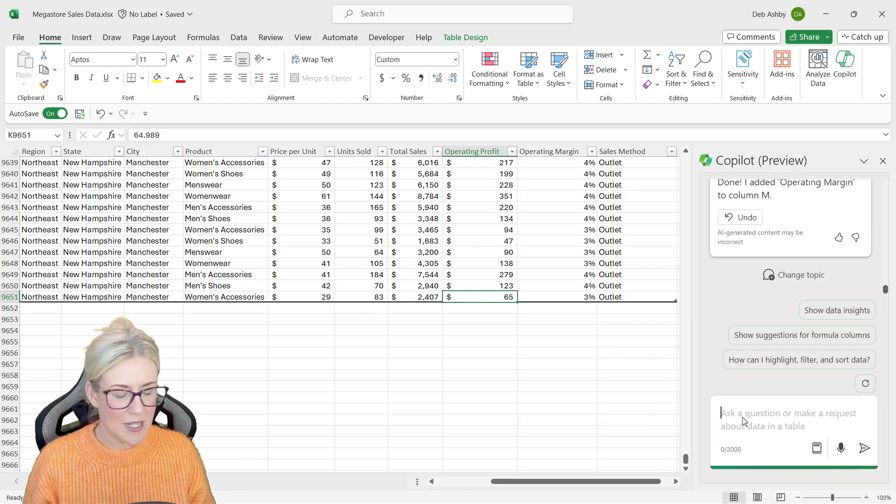
pyautogui.write('turn')
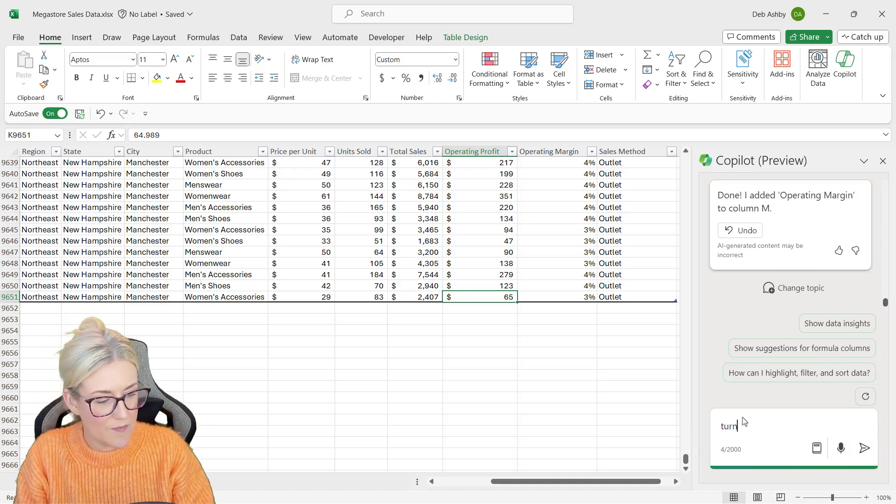
pyautogui.write(' on the total ')
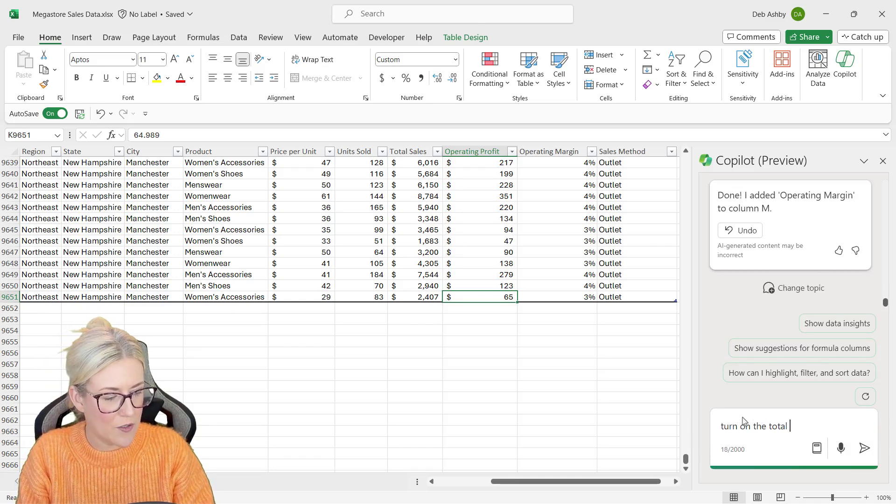
pyautogui.write('row for this tabl')
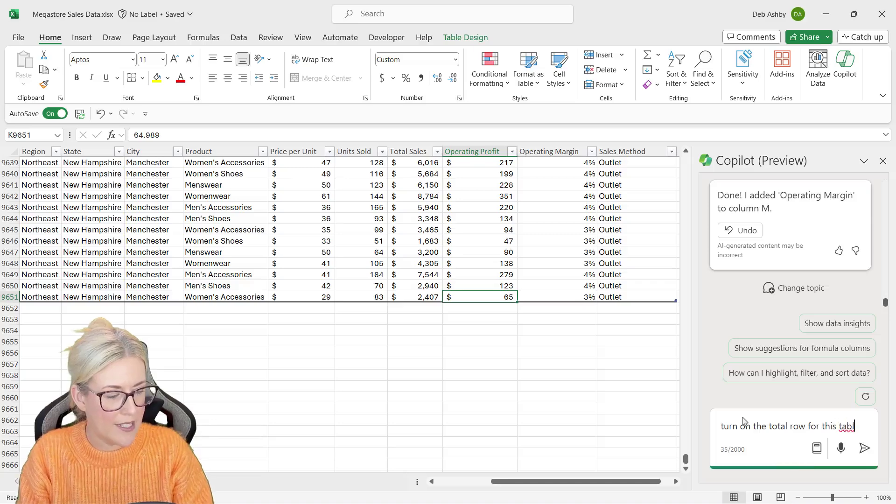
pyautogui.write('e')
pyautogui.press('Return')
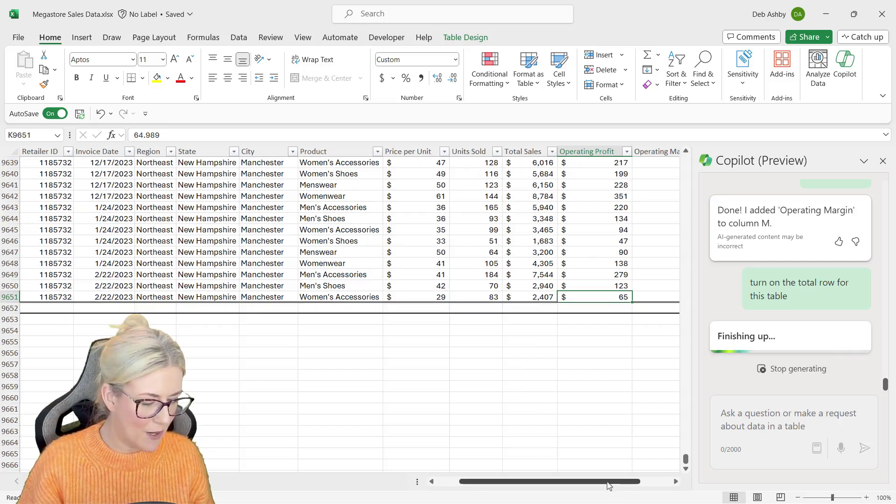
# Review the total-row function choices and set the Sales Method total to None
pyautogui.moveTo(605, 481); pyautogui.dragTo(527, 484)
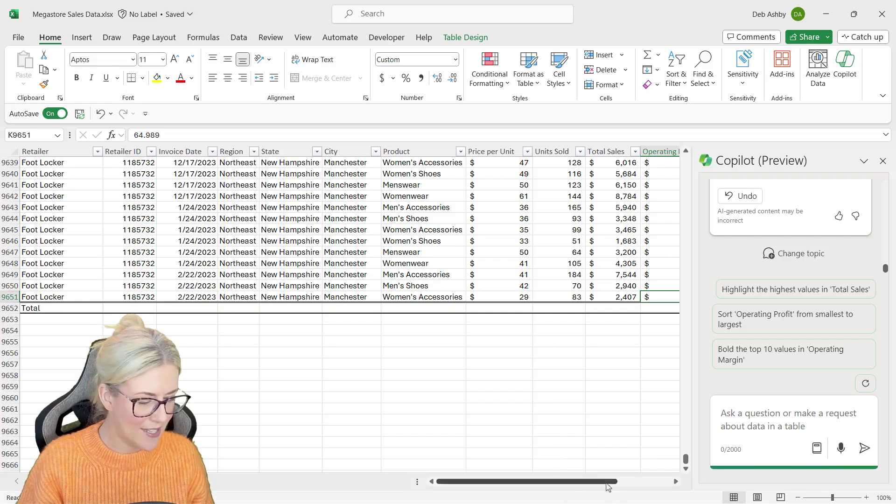
pyautogui.moveTo(606, 487); pyautogui.dragTo(660, 487)
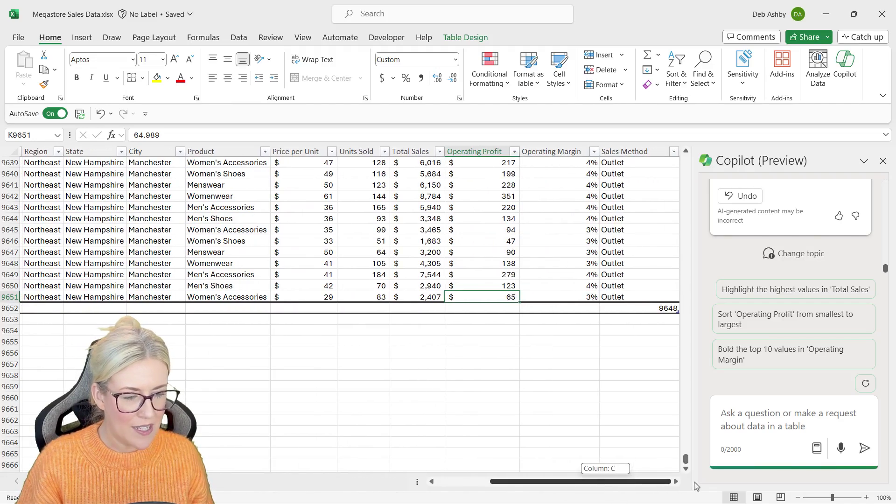
pyautogui.click(575, 308)
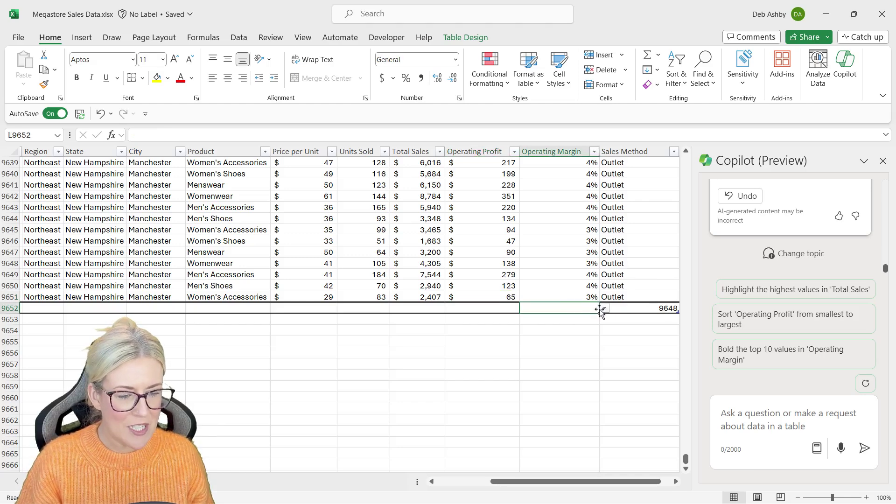
pyautogui.click(605, 309)
pyautogui.press('Escape')
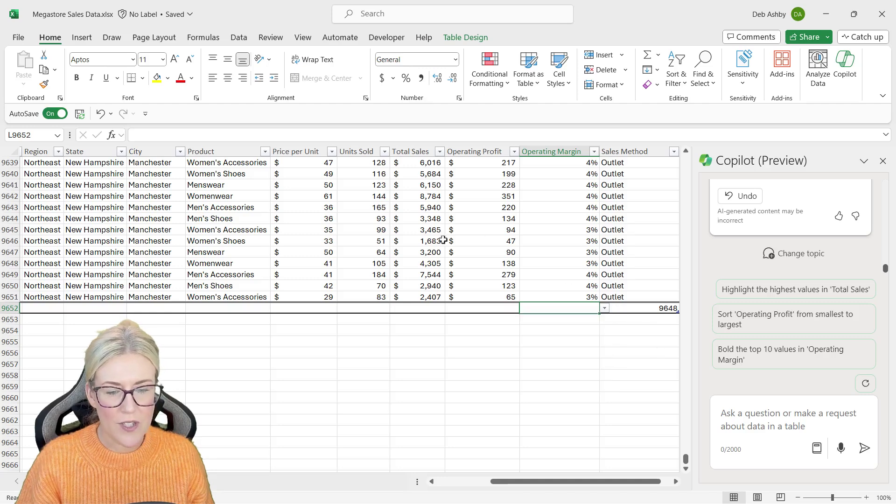
pyautogui.click(427, 308)
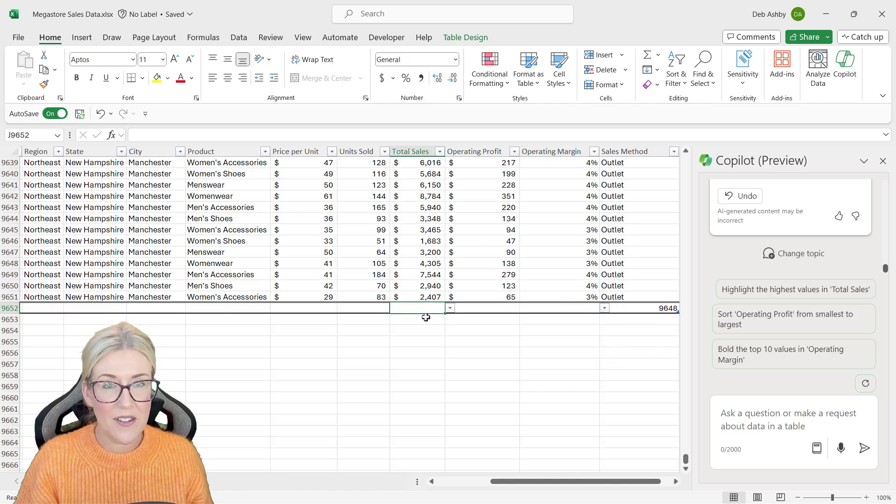
pyautogui.click(449, 309)
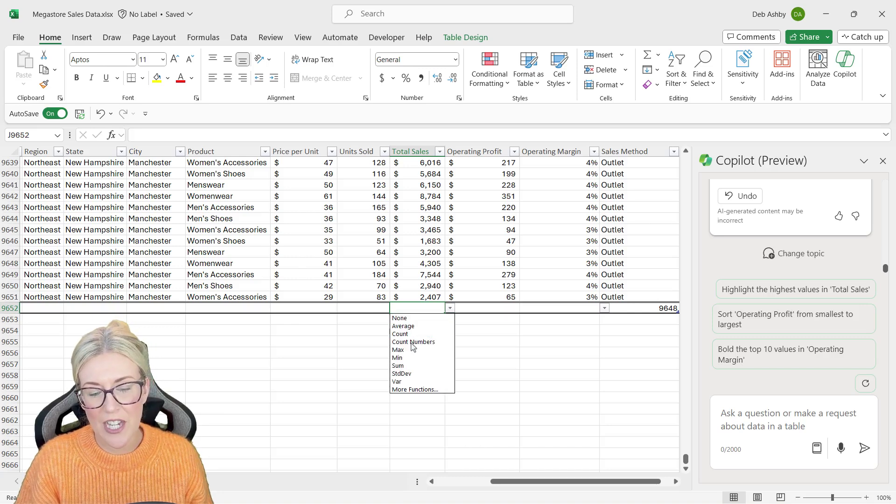
pyautogui.press('Escape')
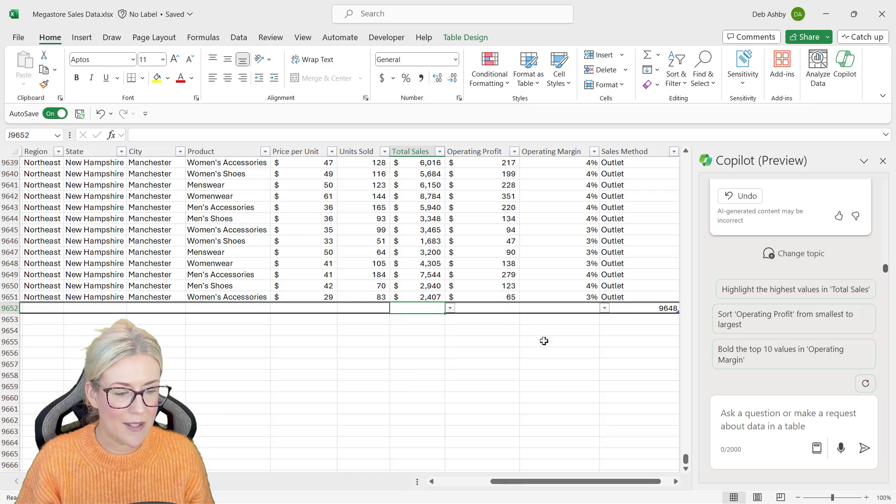
pyautogui.click(645, 306)
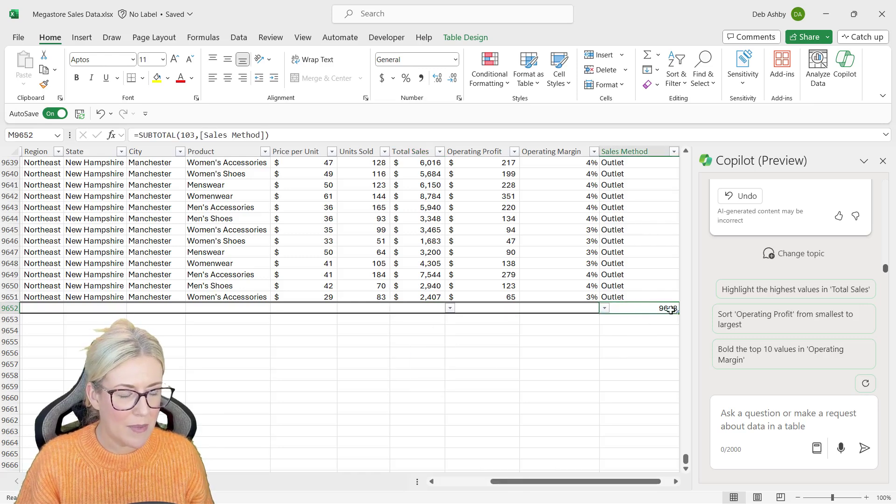
pyautogui.hscroll(1, 683, 473)
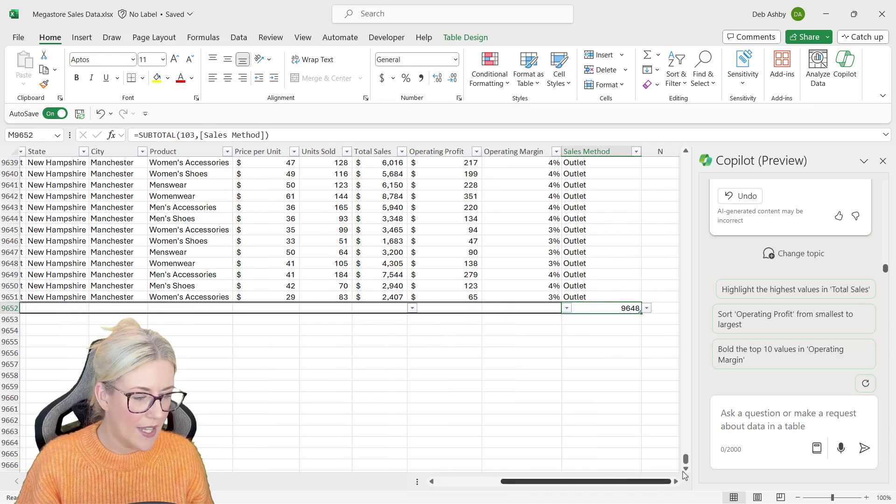
pyautogui.click(647, 308)
pyautogui.click(576, 316)
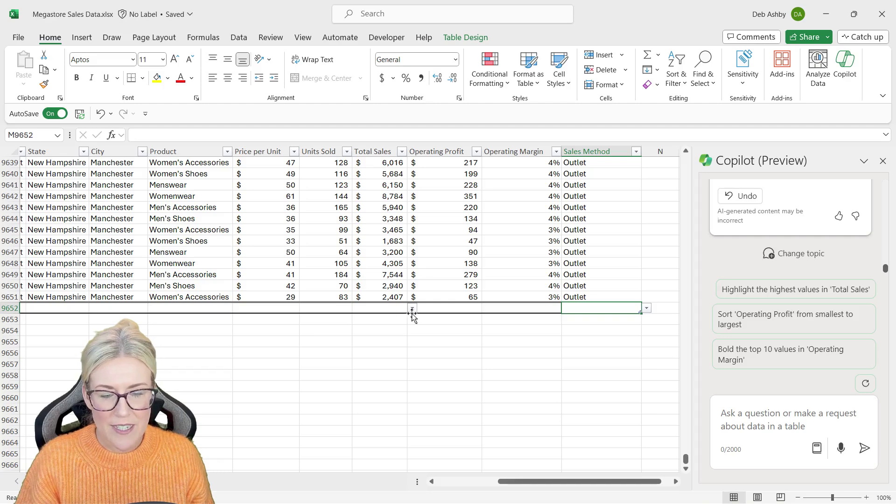
# Sum Total Sales ($120,166,650), Units Sold (2,478,861) and Operating Profit ($33,213,476), autofitting column J
pyautogui.click(390, 308)
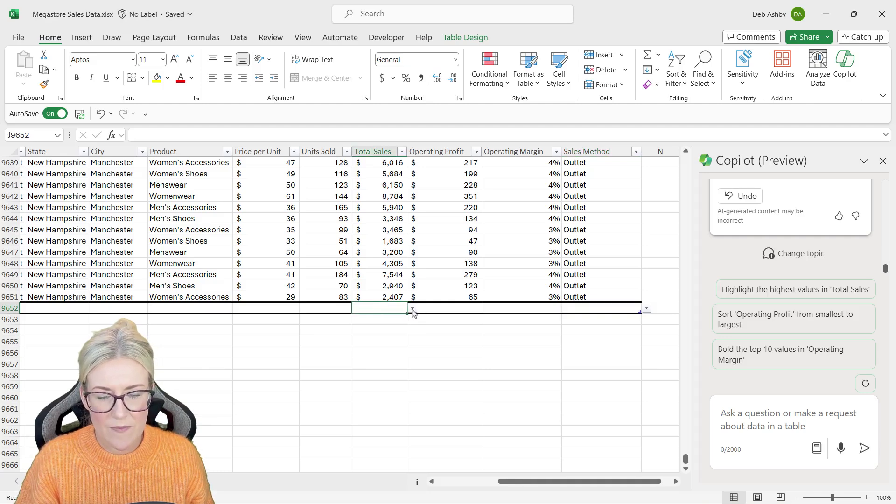
pyautogui.click(413, 309)
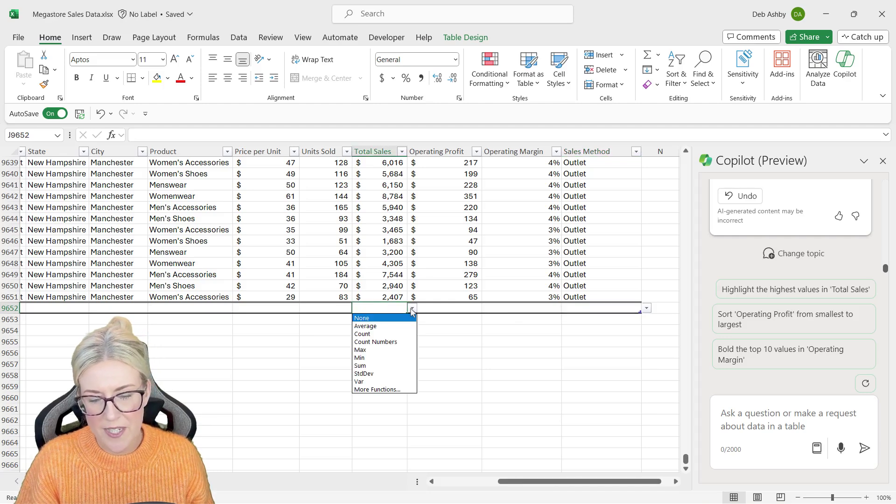
pyautogui.click(372, 365)
pyautogui.doubleClick(407, 151)
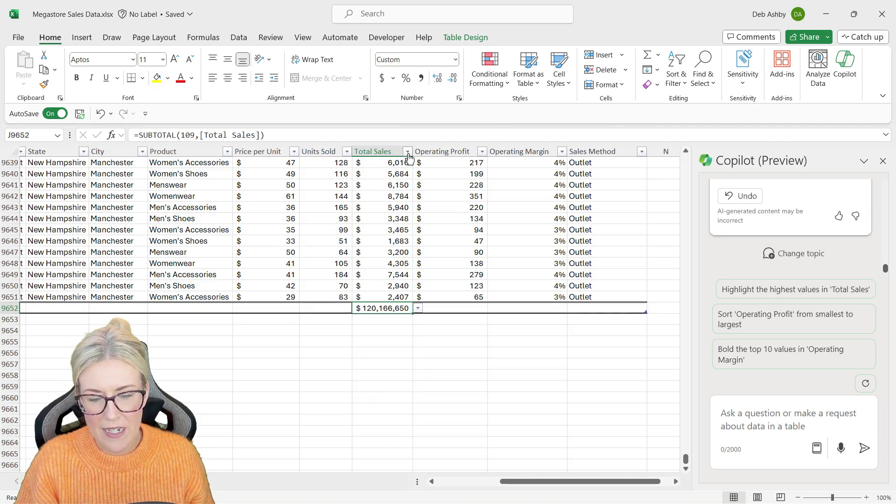
pyautogui.click(345, 308)
pyautogui.click(356, 308)
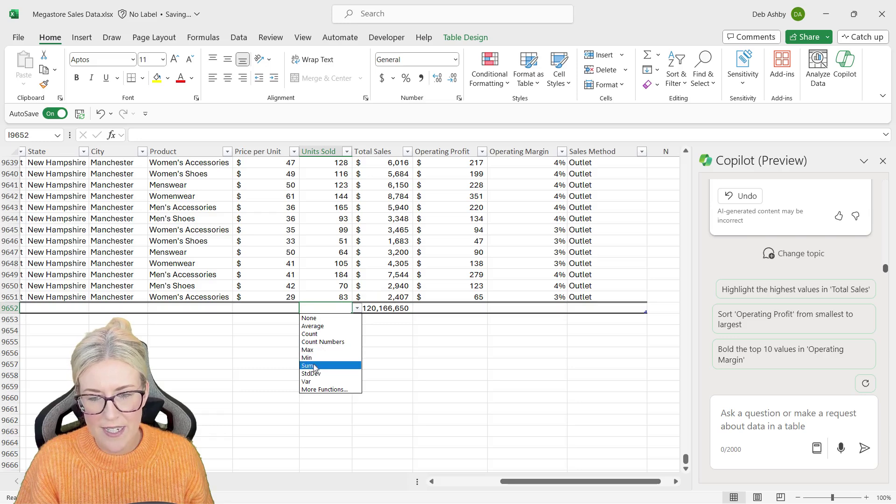
pyautogui.click(314, 366)
pyautogui.click(420, 331)
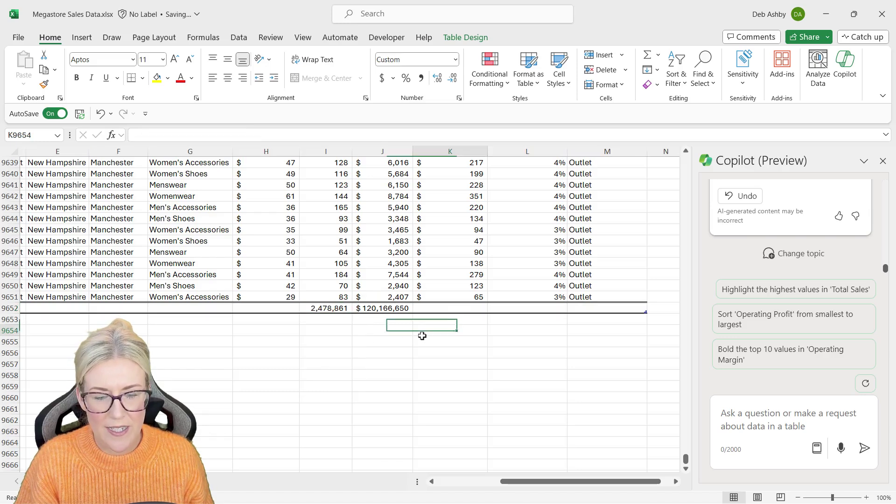
pyautogui.click(458, 309)
pyautogui.click(492, 308)
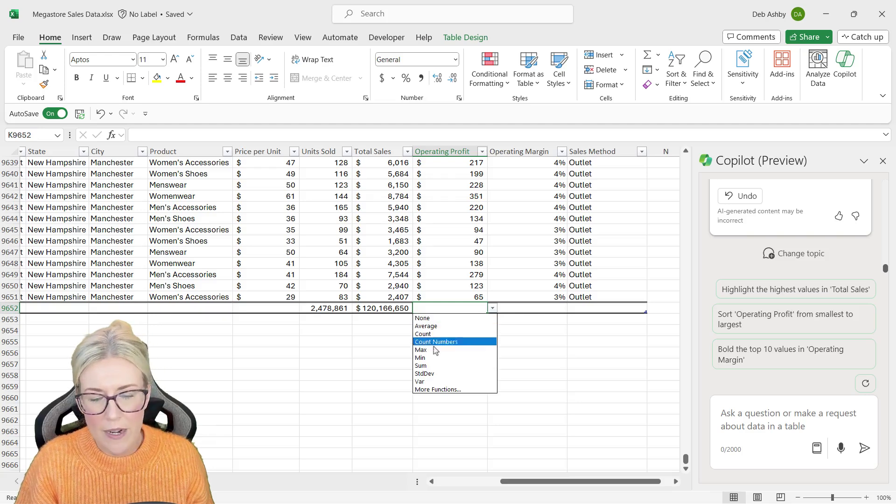
pyautogui.click(426, 366)
pyautogui.click(408, 343)
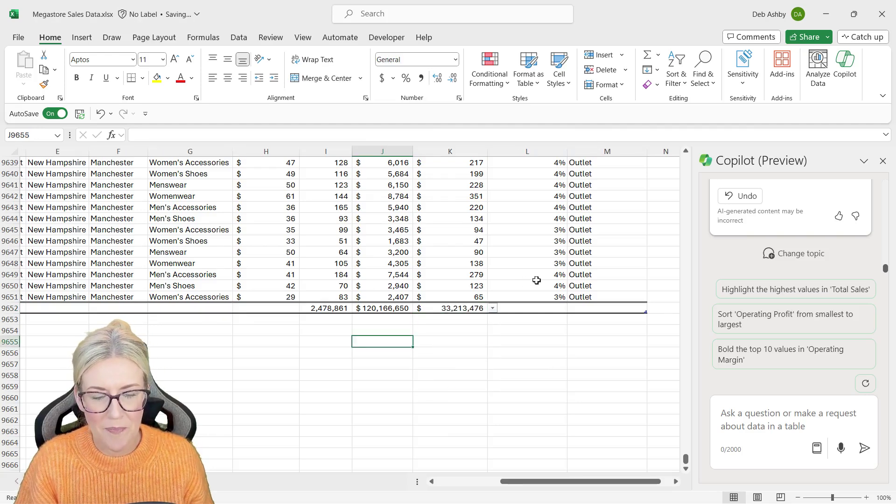
pyautogui.press('Right')
pyautogui.press('Up')
pyautogui.press('Up')
pyautogui.press('Up')
pyautogui.press('Up')
pyautogui.press('Up')
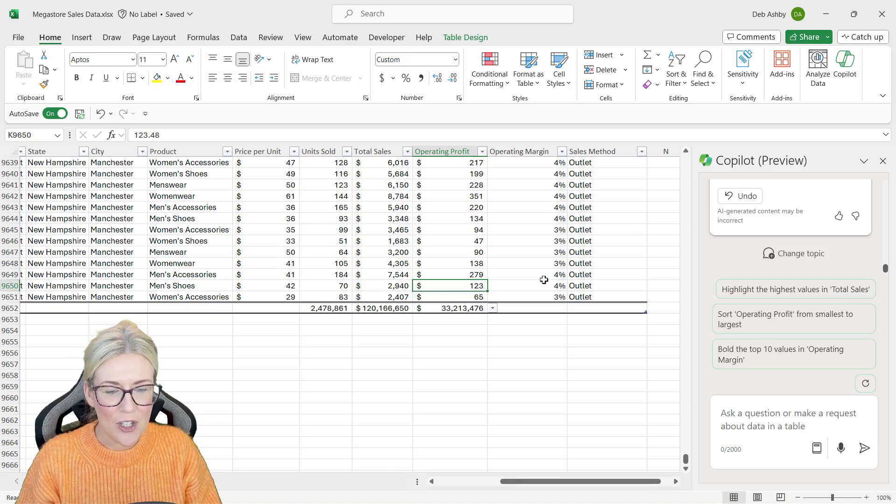
# Return to the top of the table and ask Copilot for the SUMIFS syntax for Units Sold by Region
pyautogui.hotkey('ctrl', 'Up')
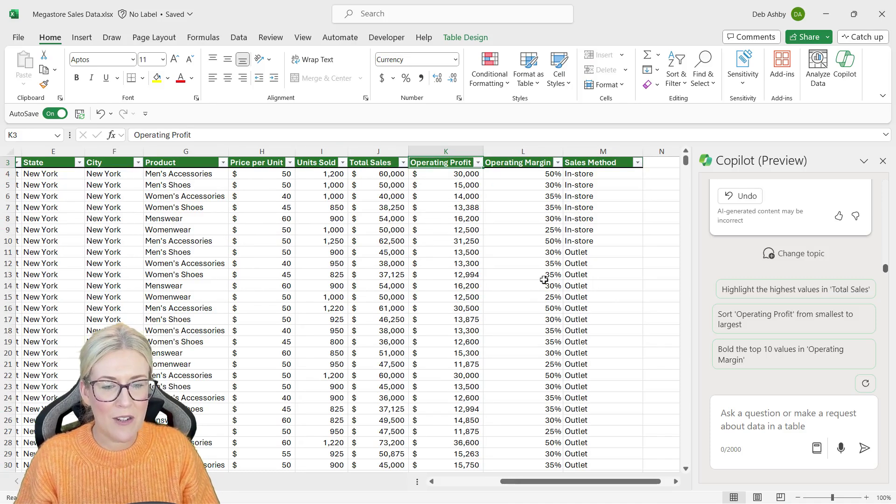
pyautogui.click(432, 208)
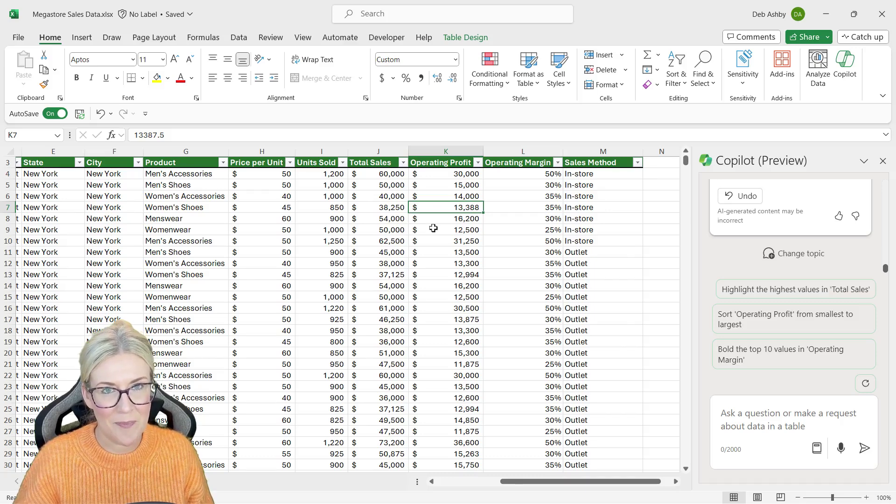
pyautogui.click(743, 420)
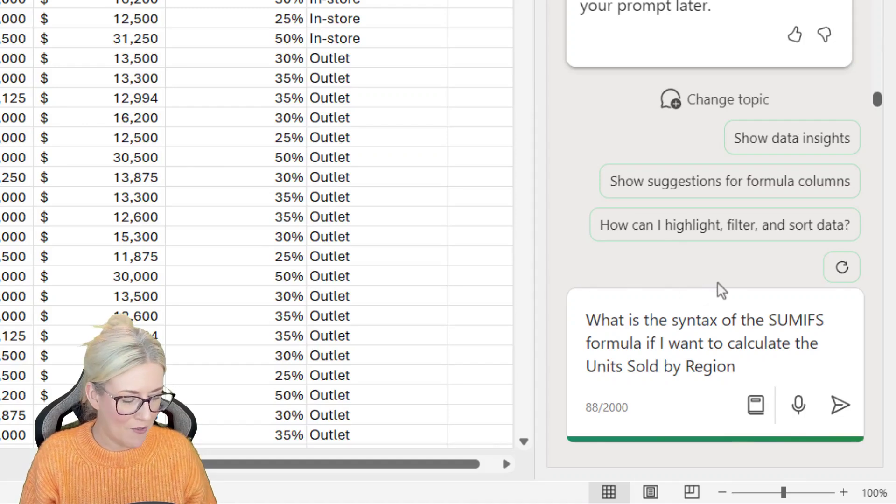
pyautogui.press('Return')
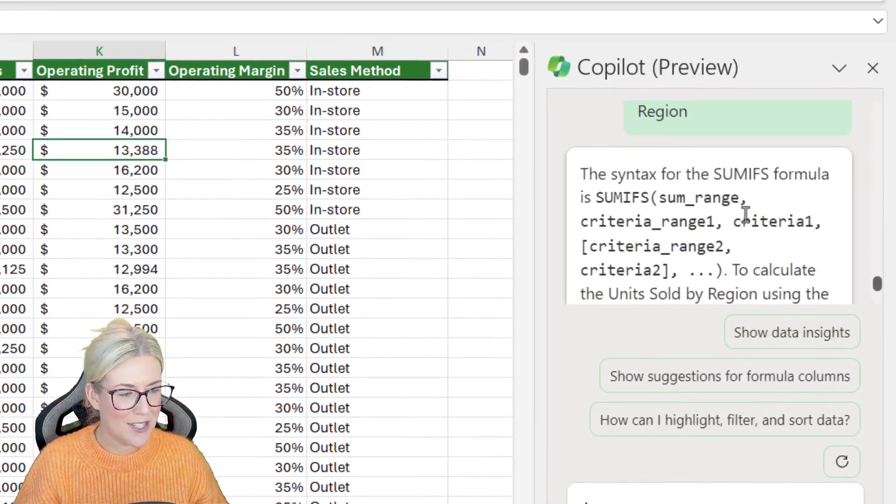
# Select Copilot's suggested formula =SUMIFS(Units Sold column, Region column, "Region name") in its answer
pyautogui.scroll(-1, 732, 216)
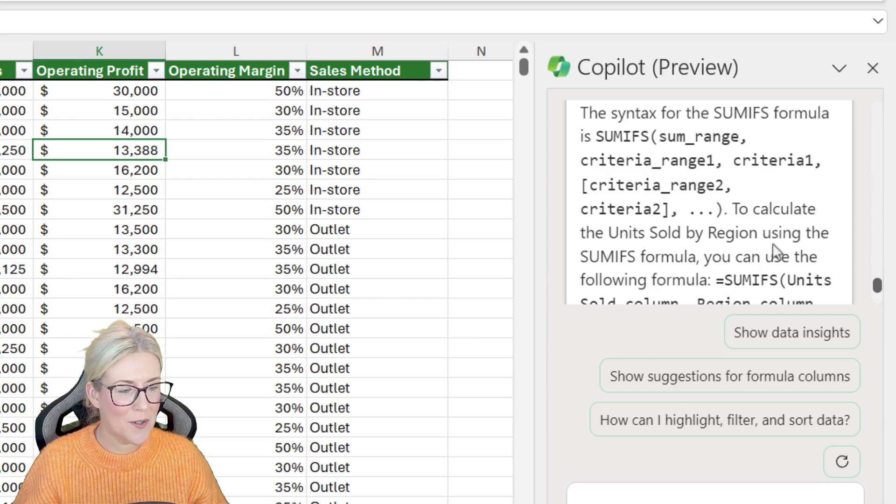
pyautogui.scroll(-1, 773, 245)
pyautogui.scroll(-1, 775, 250)
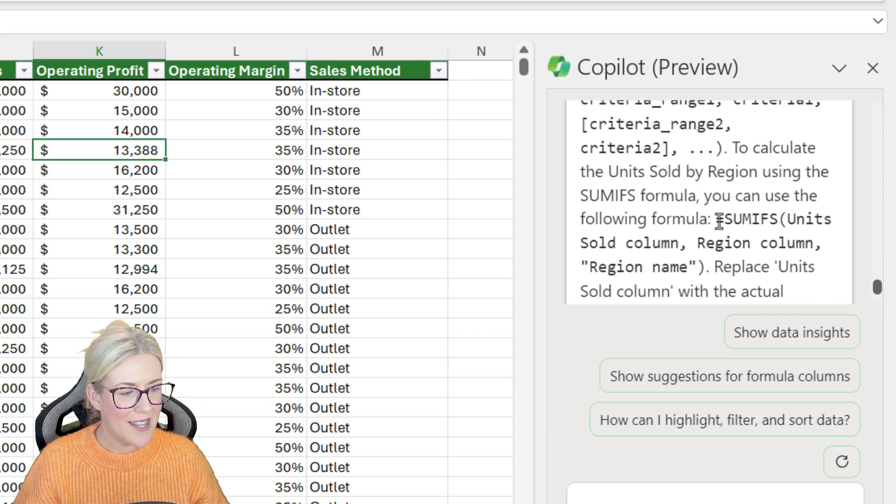
pyautogui.moveTo(716, 219); pyautogui.dragTo(706, 266)
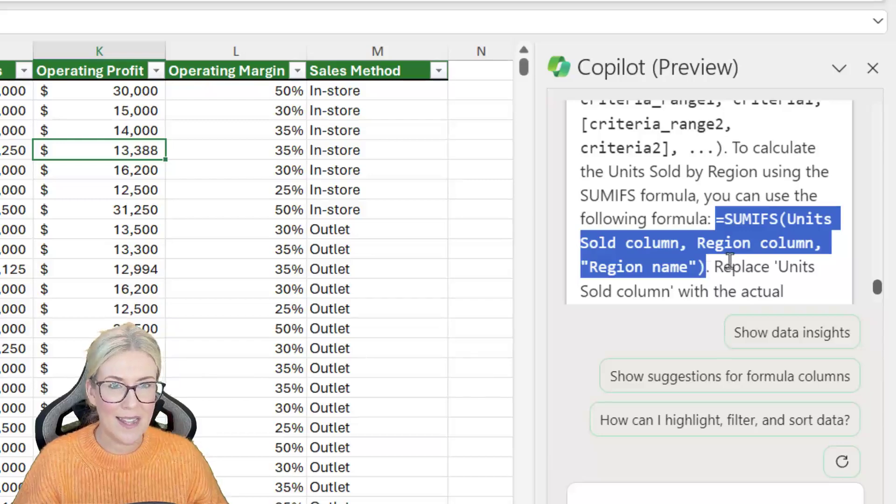